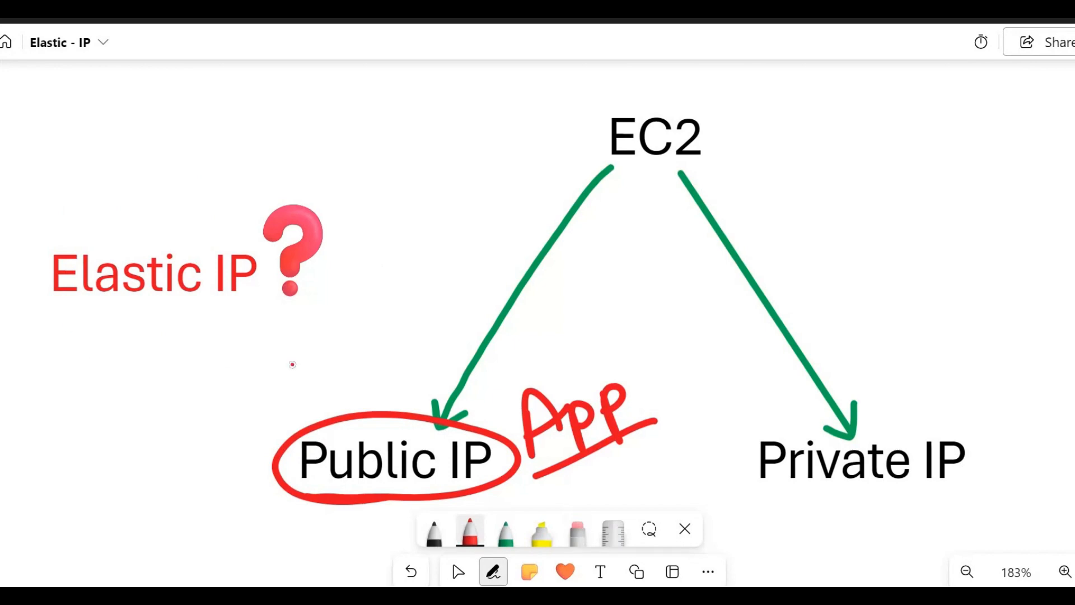
Step: Circle Private IP and draw red arrows from it to the Elastic IP question mark and from Elastic IP to Public IP
mouse_move(815, 415)
mouse_down()
mouse_move(753, 422)
mouse_move(845, 506)
mouse_move(893, 392)
mouse_move(803, 416)
mouse_move(711, 342)
mouse_move(364, 238)
mouse_move(344, 242)
mouse_up()
mouse_move(376, 206)
mouse_down()
mouse_move(334, 241)
mouse_move(378, 268)
mouse_up()
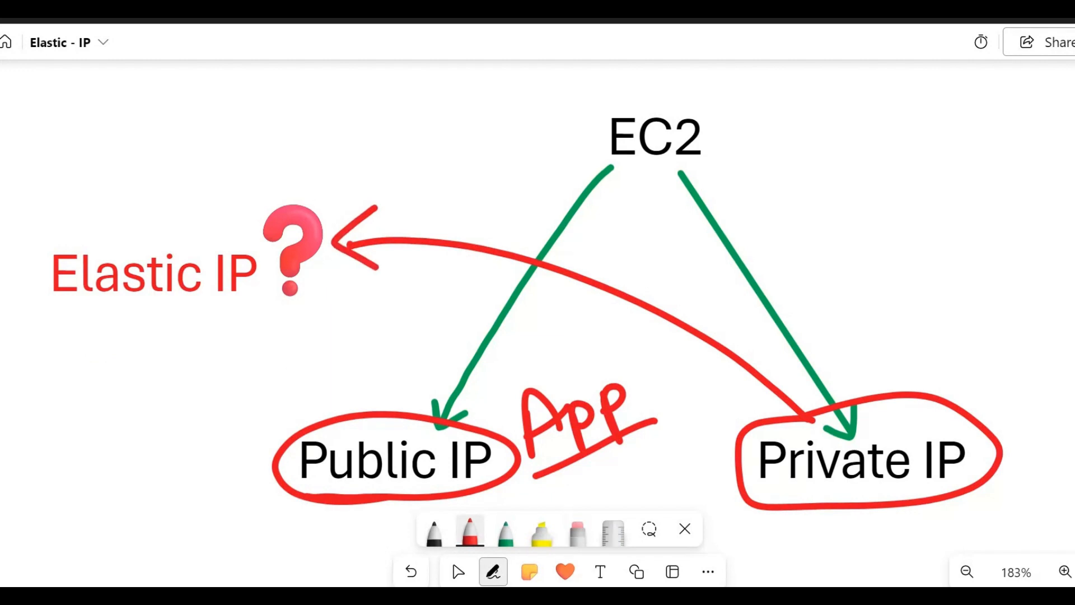
mouse_move(144, 300)
mouse_down()
mouse_move(199, 428)
mouse_move(274, 452)
mouse_move(219, 477)
mouse_up()
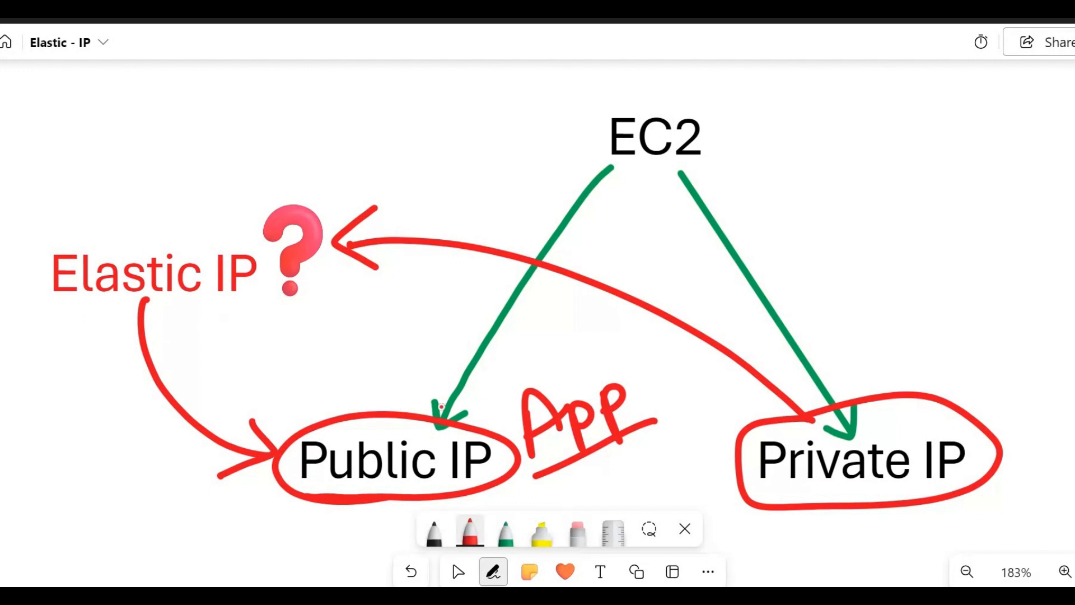
Step: Switch to the AWS console, open the EC2 service and start launching a new instance
mouse_move(616, 594)
click(616, 534)
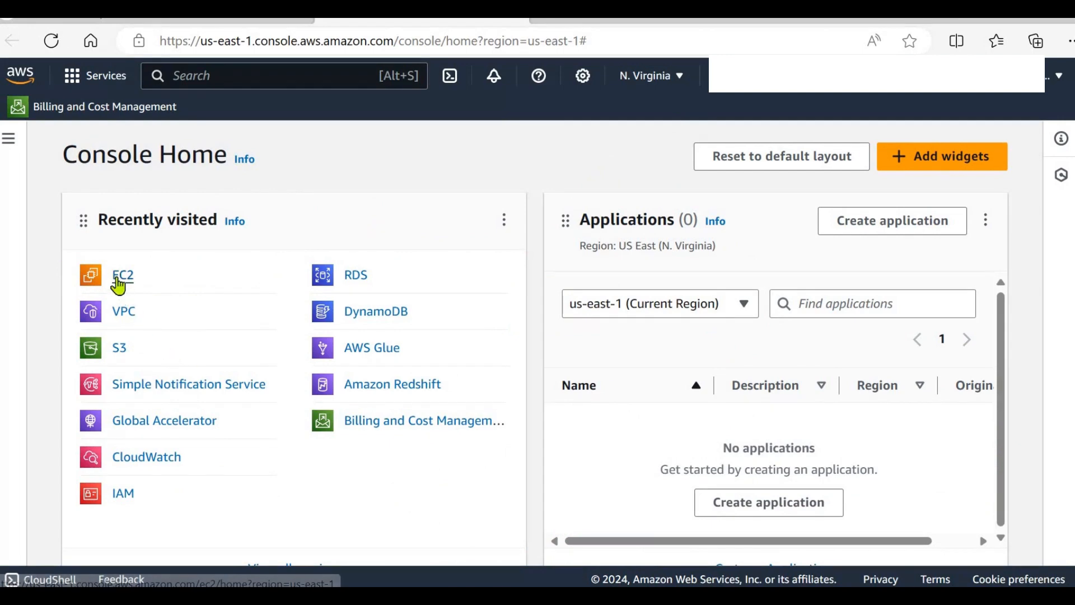
click(119, 283)
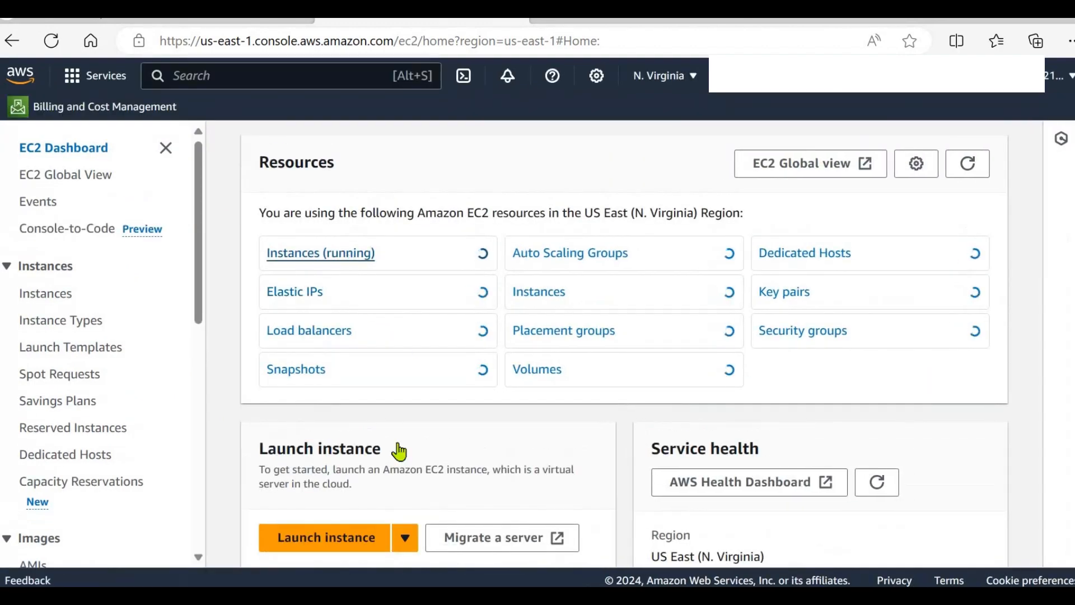
scroll(355, 537, down, 3)
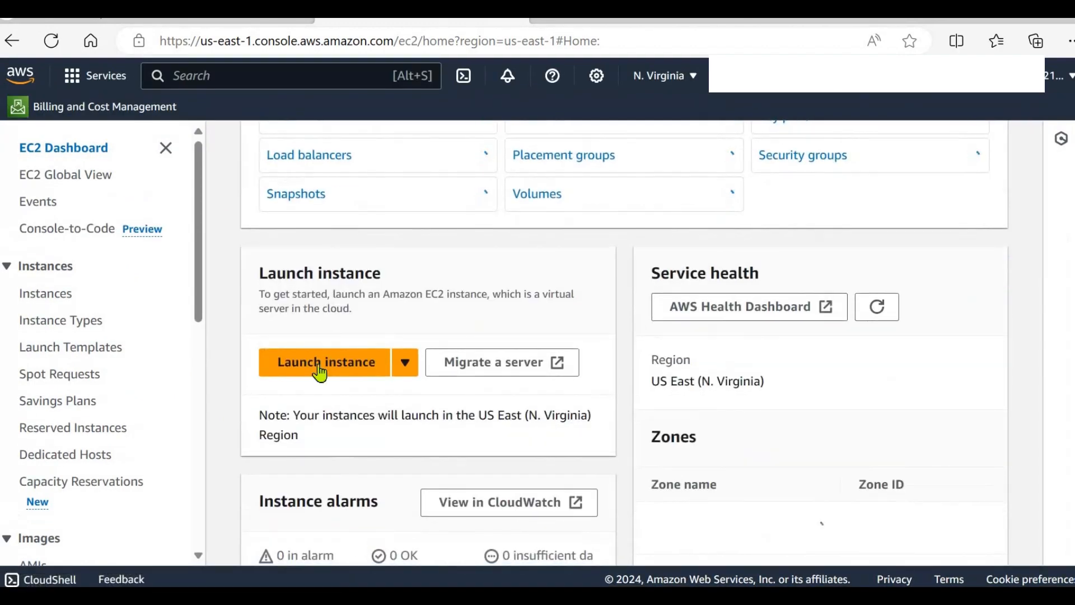
click(323, 373)
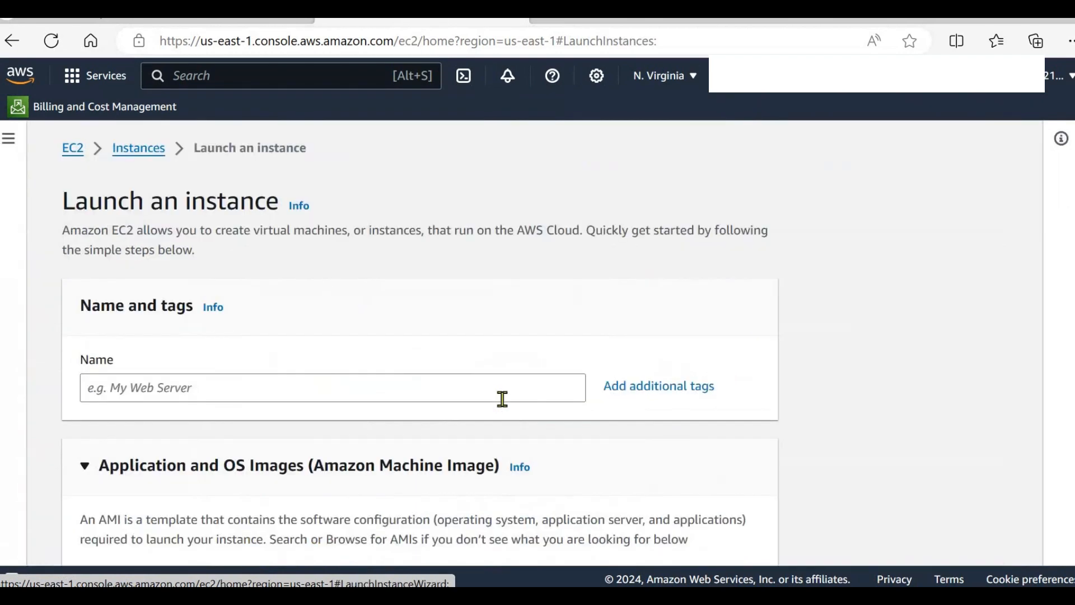
Step: Name the new instance demo-web
click(283, 390)
text(demo-)
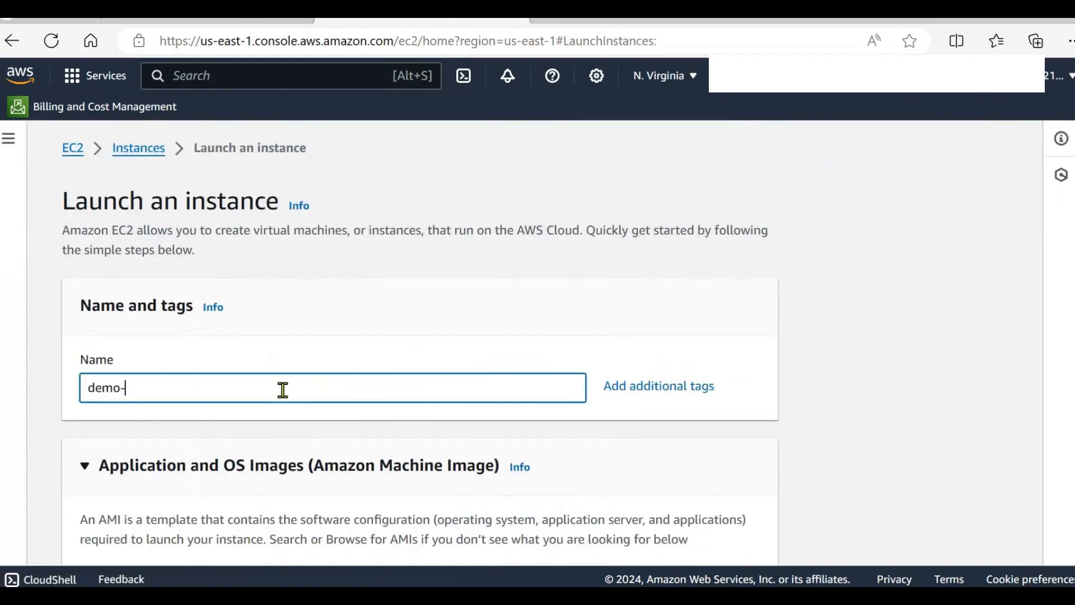
text(web)
Step: Choose the existing key pair 2-march4 as the login key pair for the instance
scroll(283, 390, down, 2)
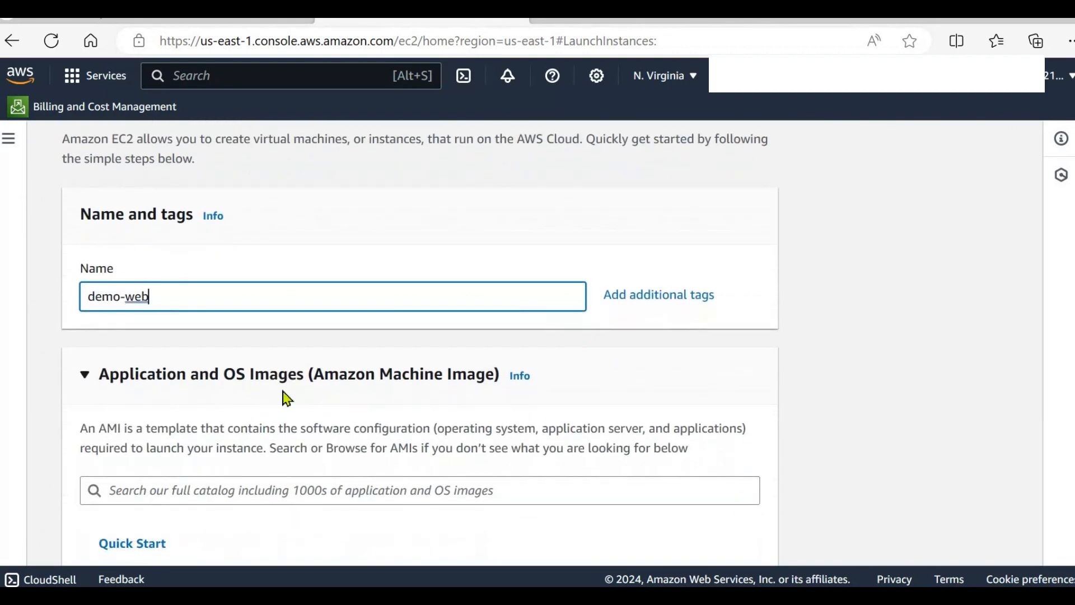
scroll(286, 398, down, 3)
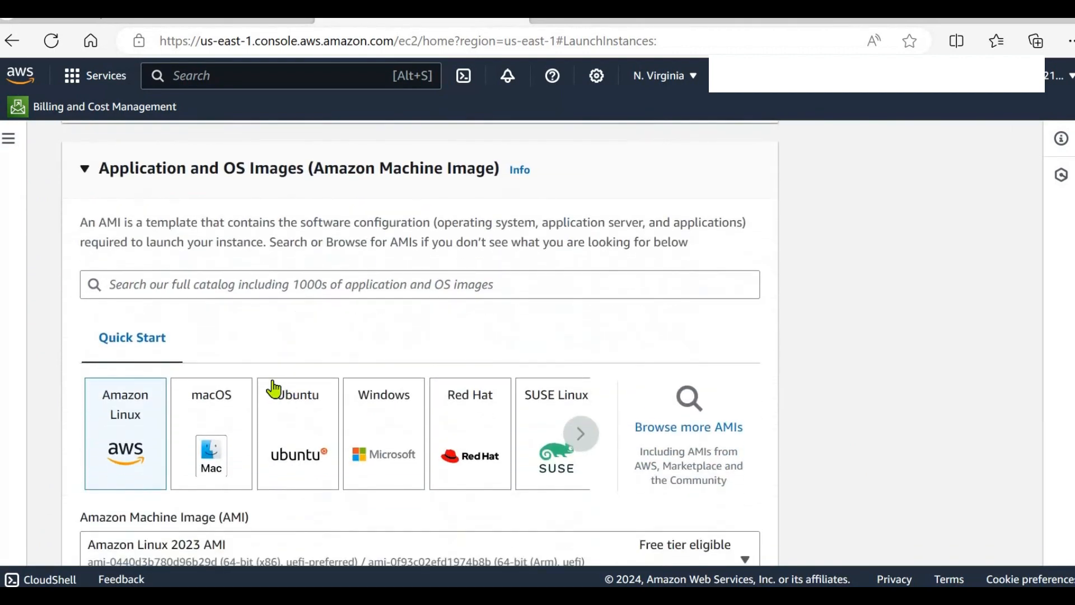
scroll(116, 472, down, 2)
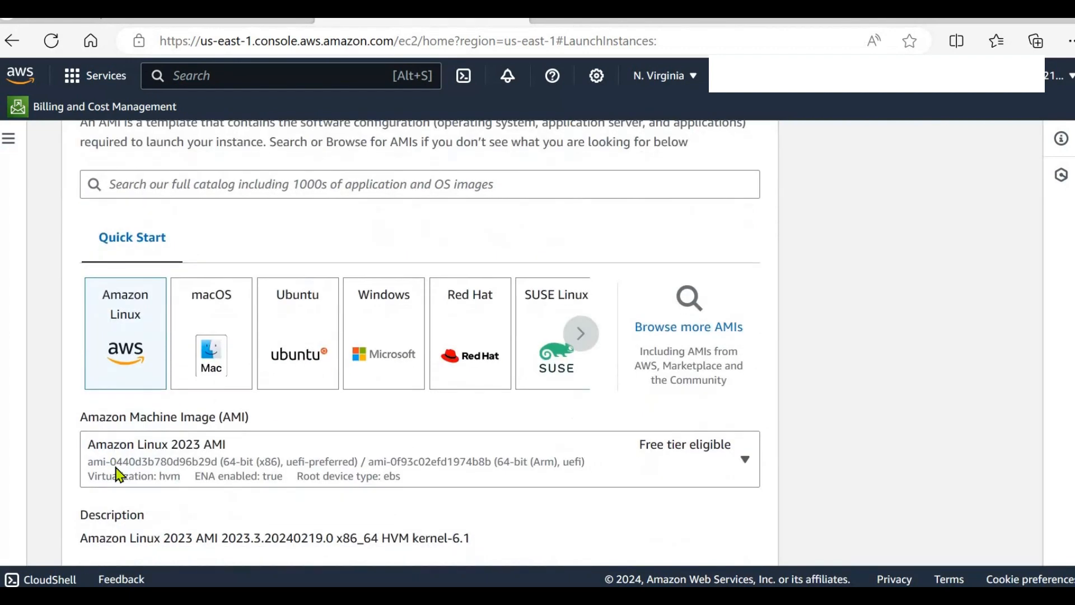
scroll(245, 390, down, 3)
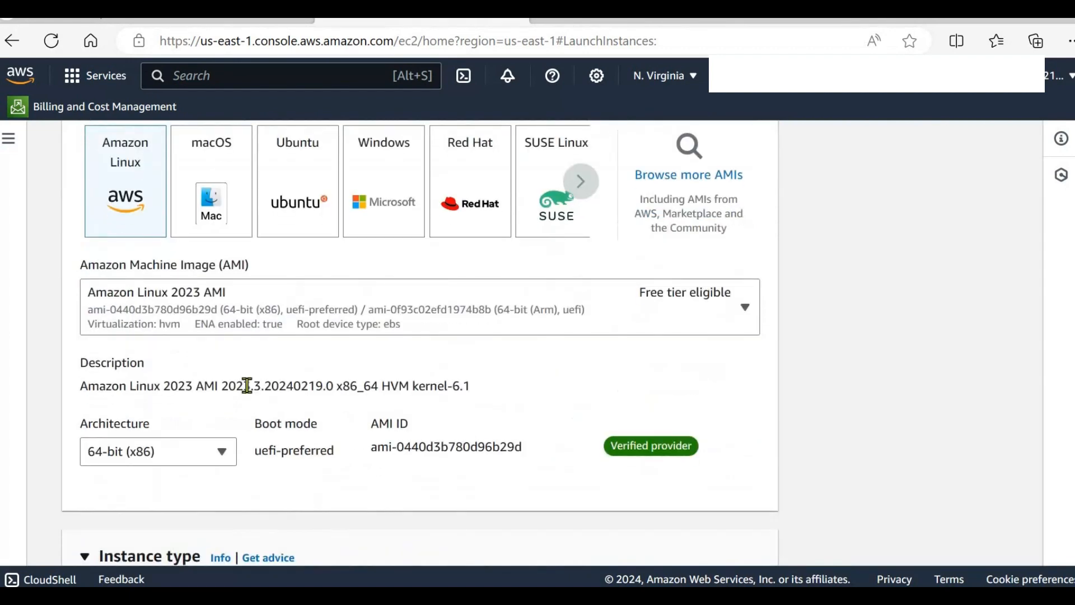
scroll(247, 386, down, 5)
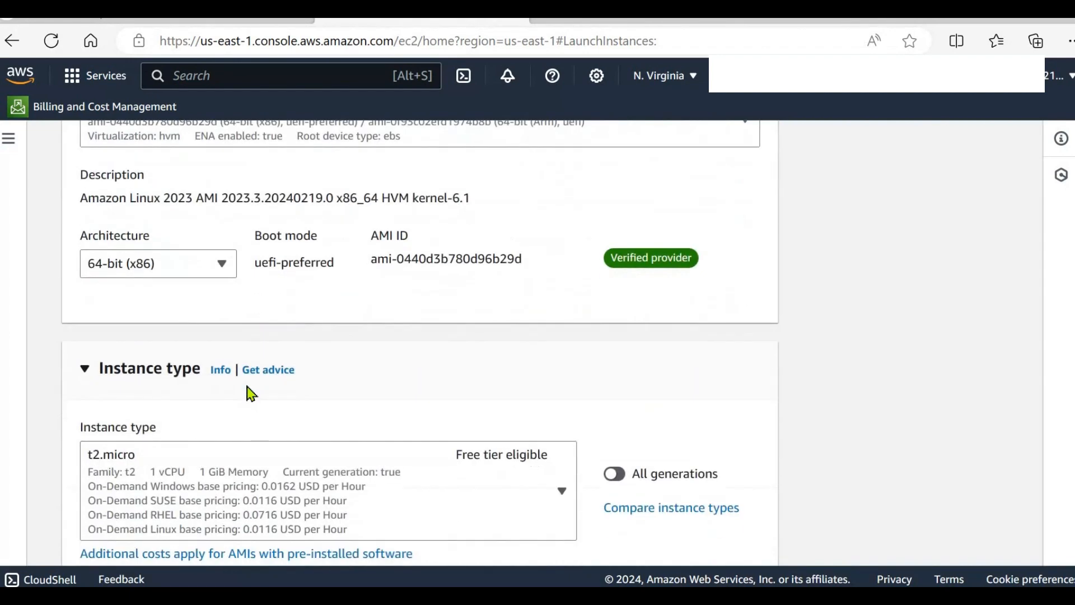
scroll(280, 351, up, 2)
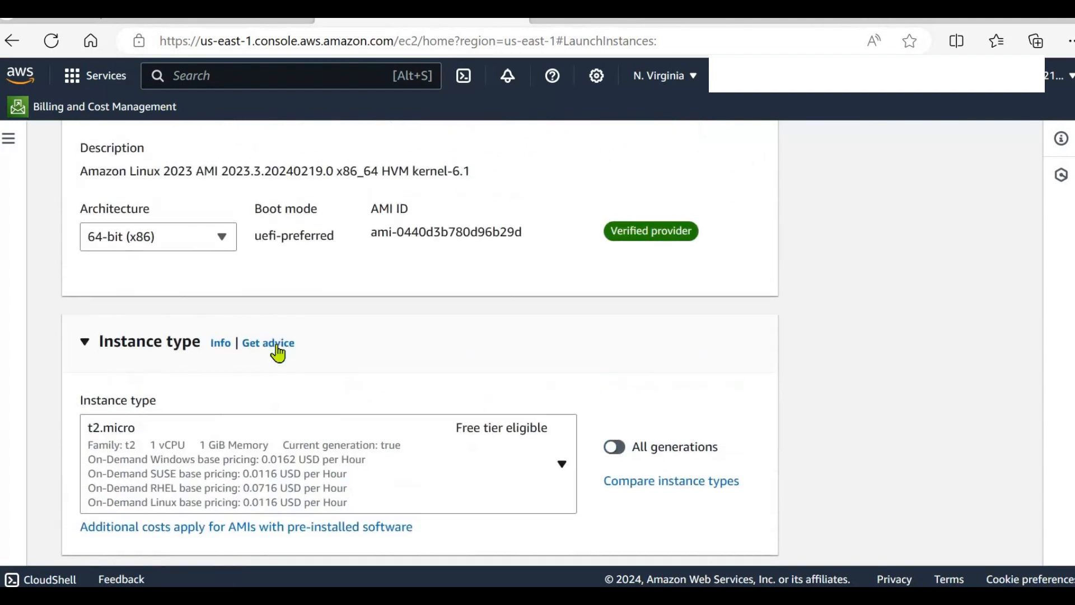
scroll(397, 465, down, 6)
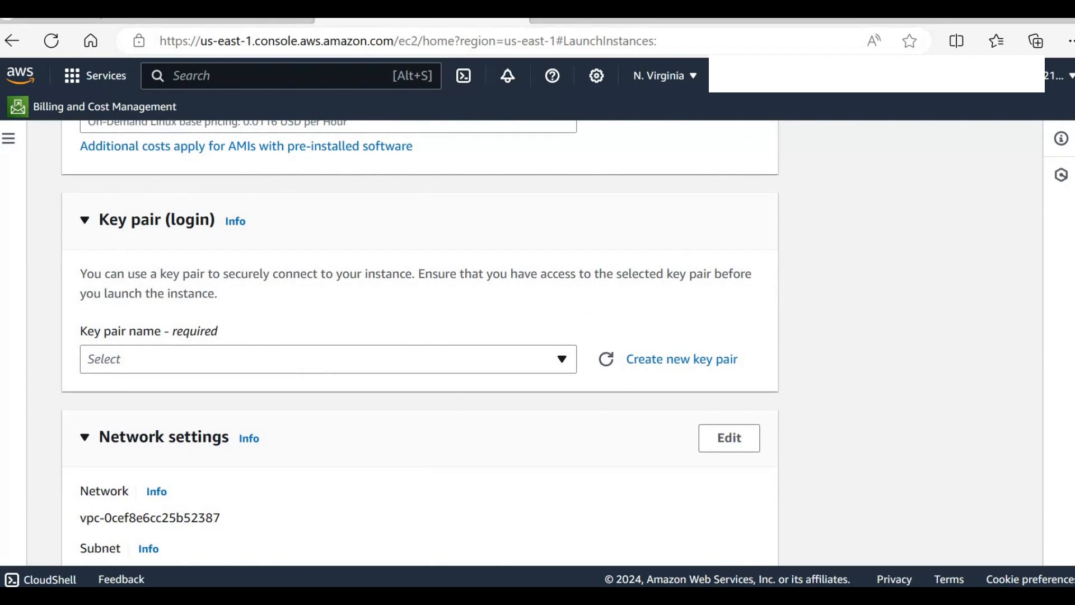
click(305, 369)
click(230, 482)
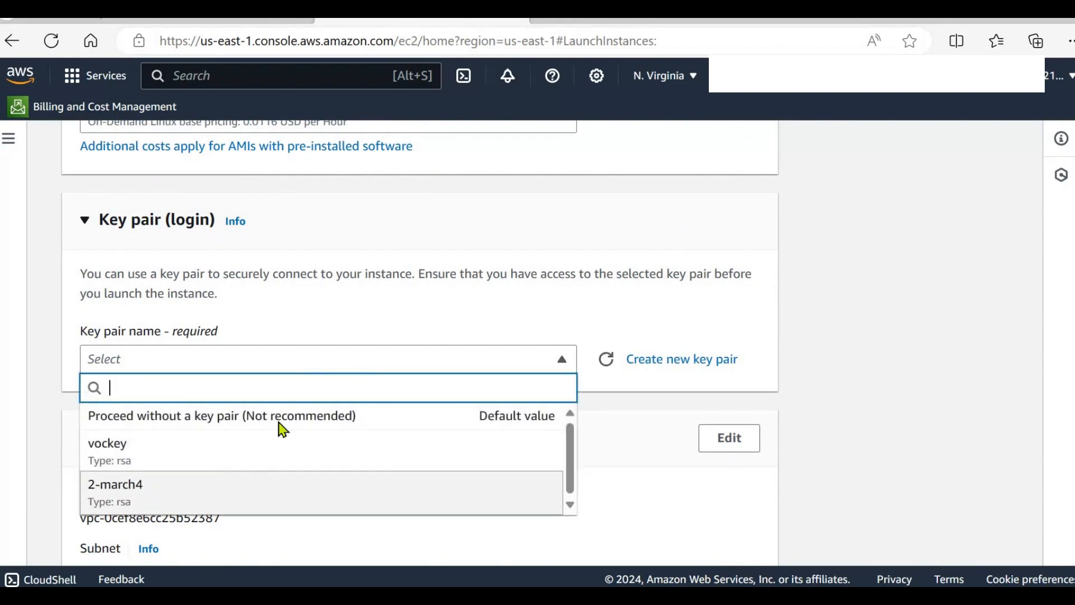
Step: Allow HTTPS and HTTP traffic from the internet in the new security group's firewall rules
scroll(327, 414, down, 5)
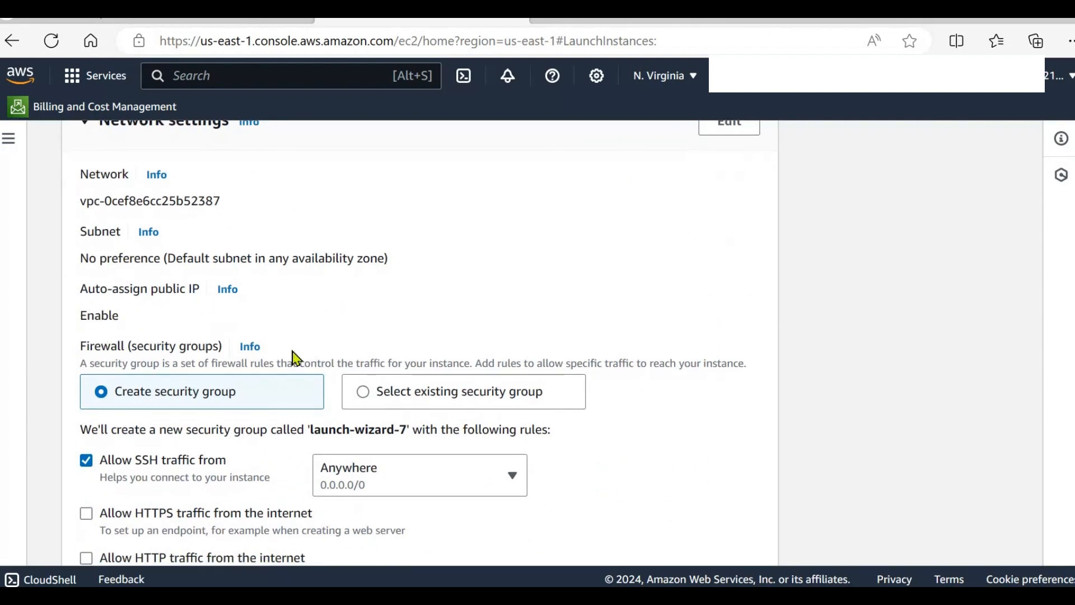
scroll(297, 358, down, 1)
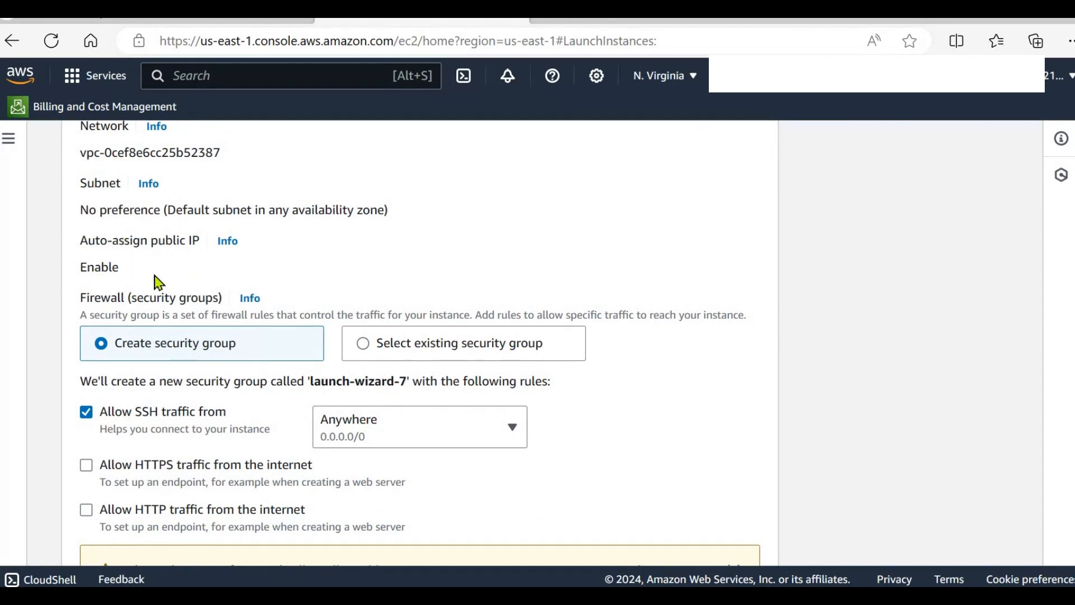
click(86, 470)
click(87, 519)
Step: Expand the instance's advanced details and place the cursor in the empty user data field
scroll(86, 522, down, 10)
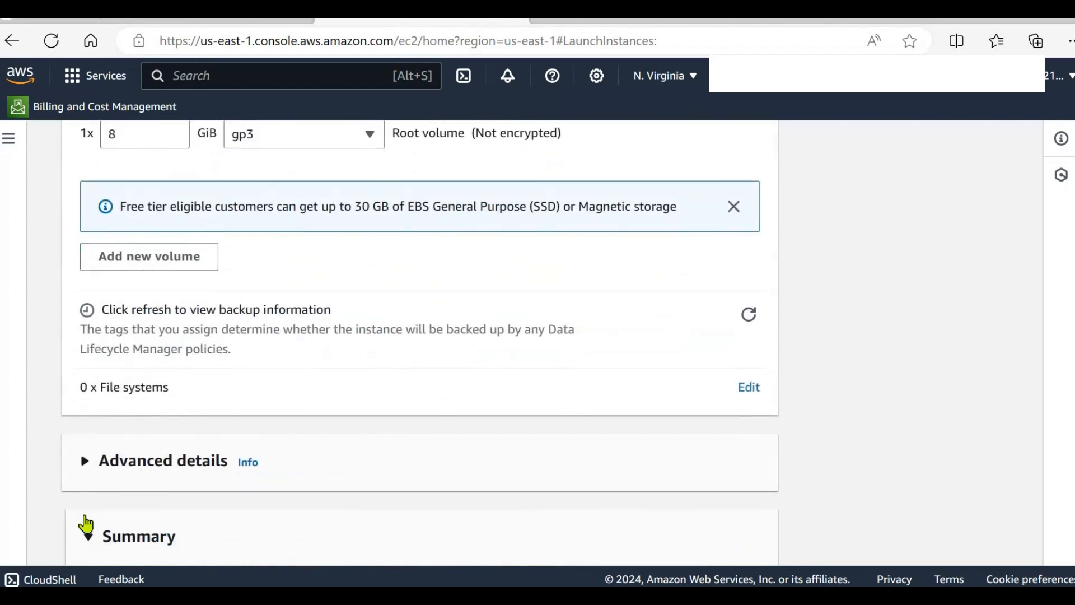
scroll(85, 523, down, 8)
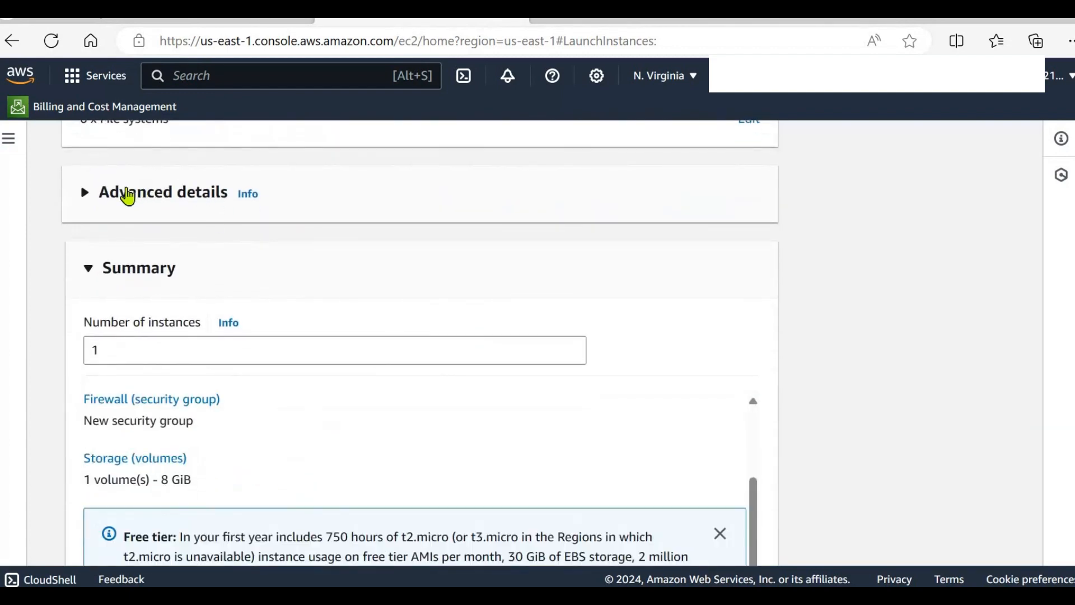
click(101, 200)
scroll(375, 367, down, 15)
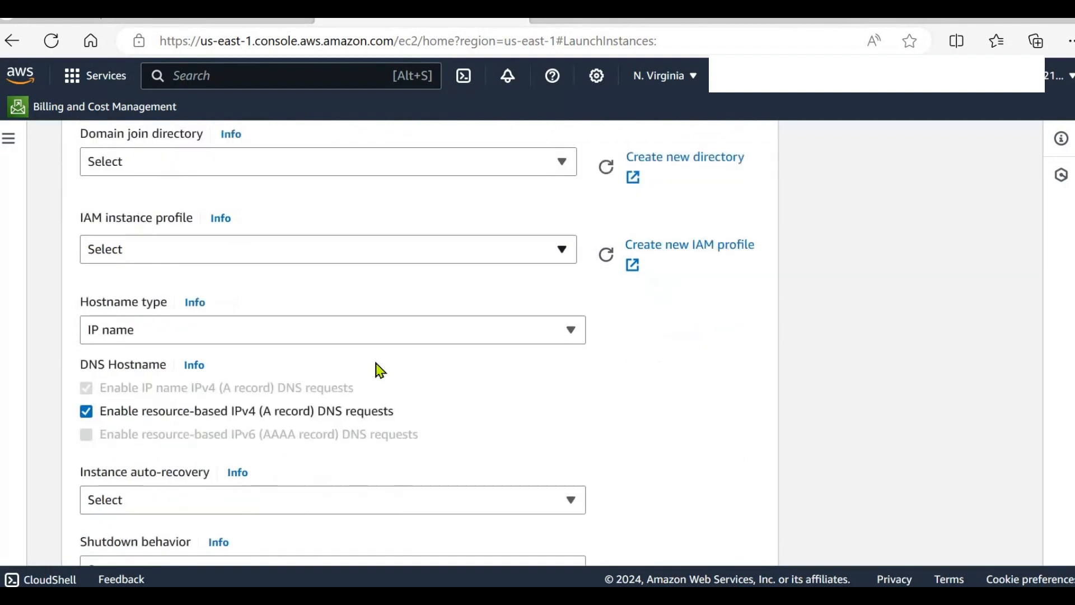
scroll(380, 371, down, 17)
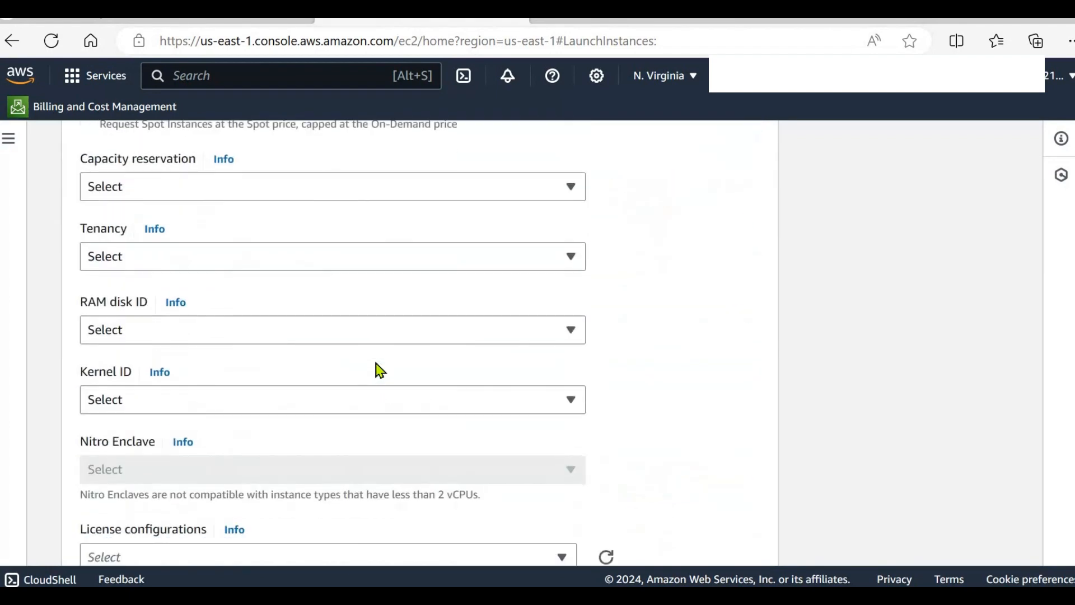
scroll(380, 370, down, 10)
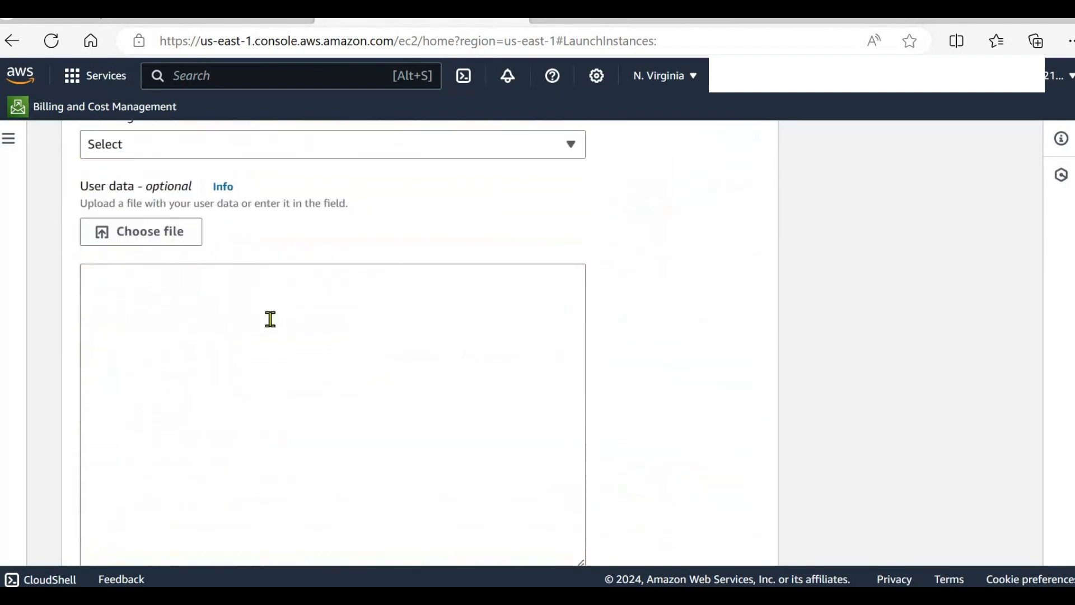
click(270, 320)
scroll(271, 319, down, 1)
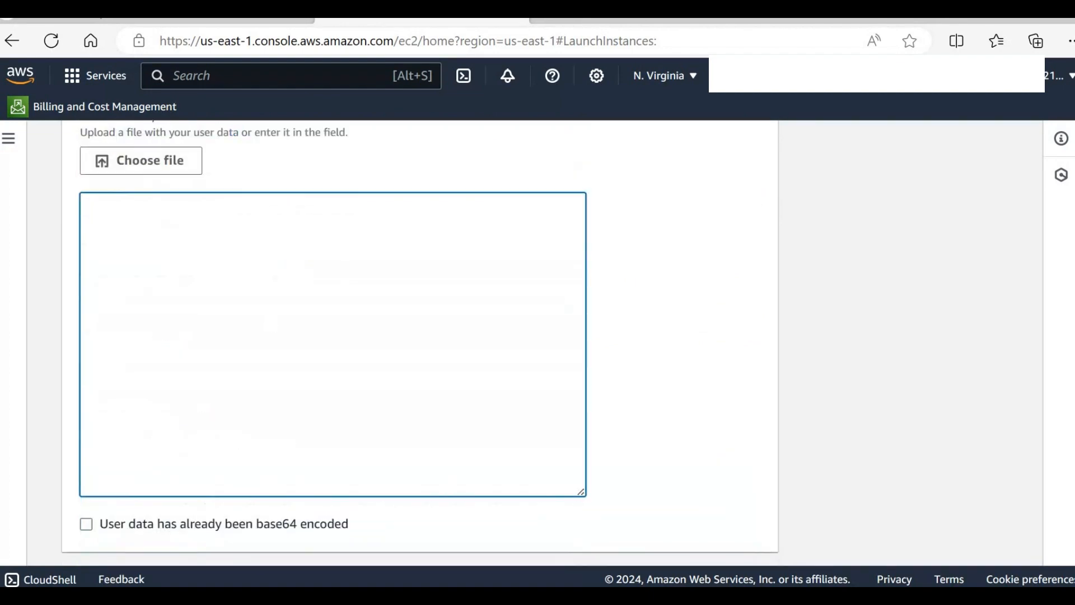
Step: Switch to the Word document and examine the bash script's update, install, echo, start and enable commands one by one
click(560, 596)
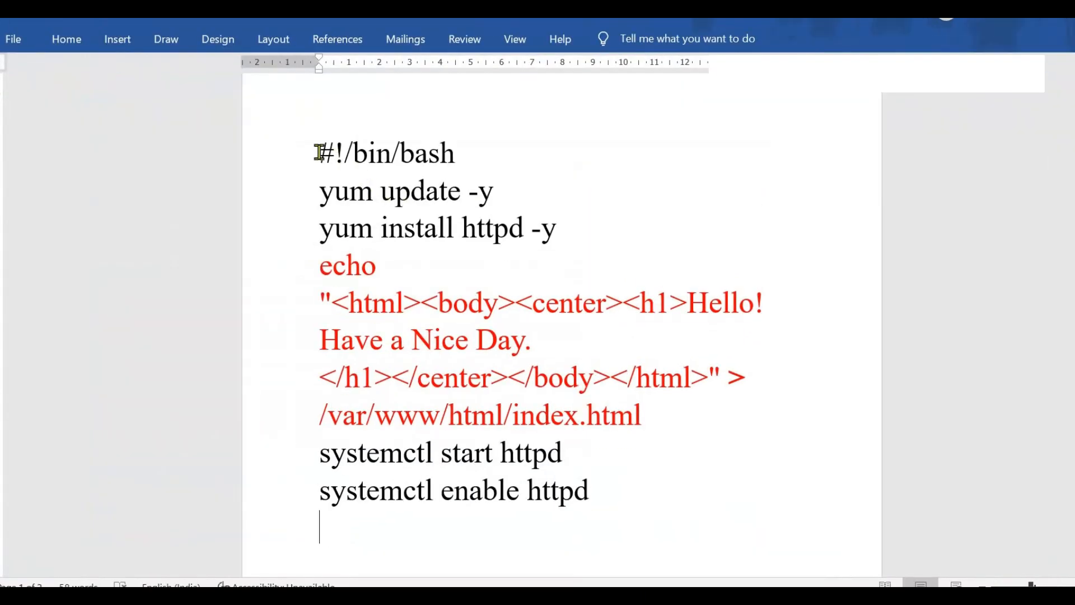
drag(319, 150, 593, 495)
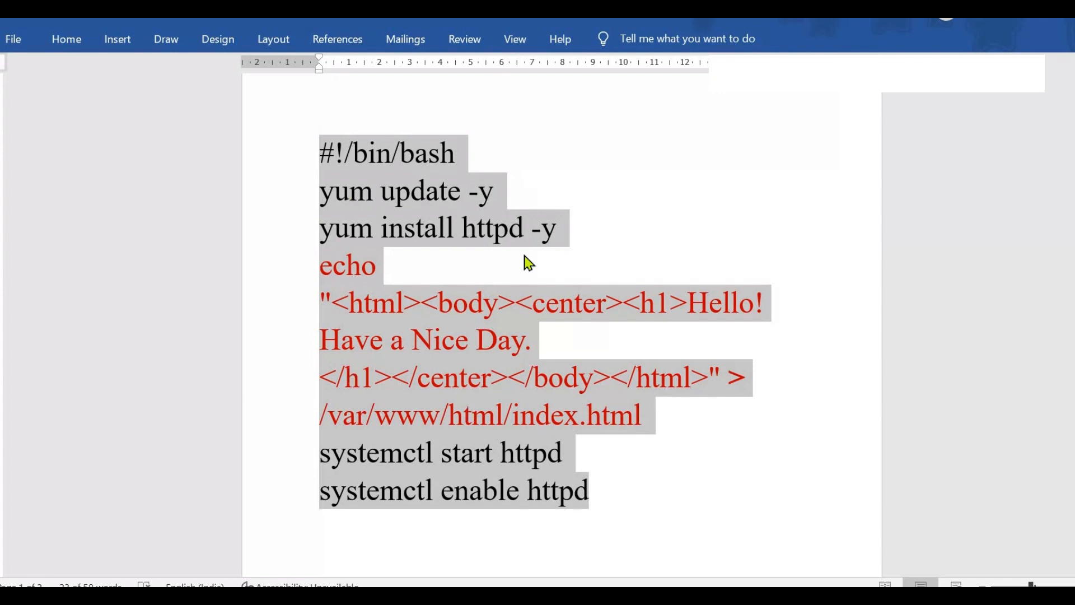
click(577, 203)
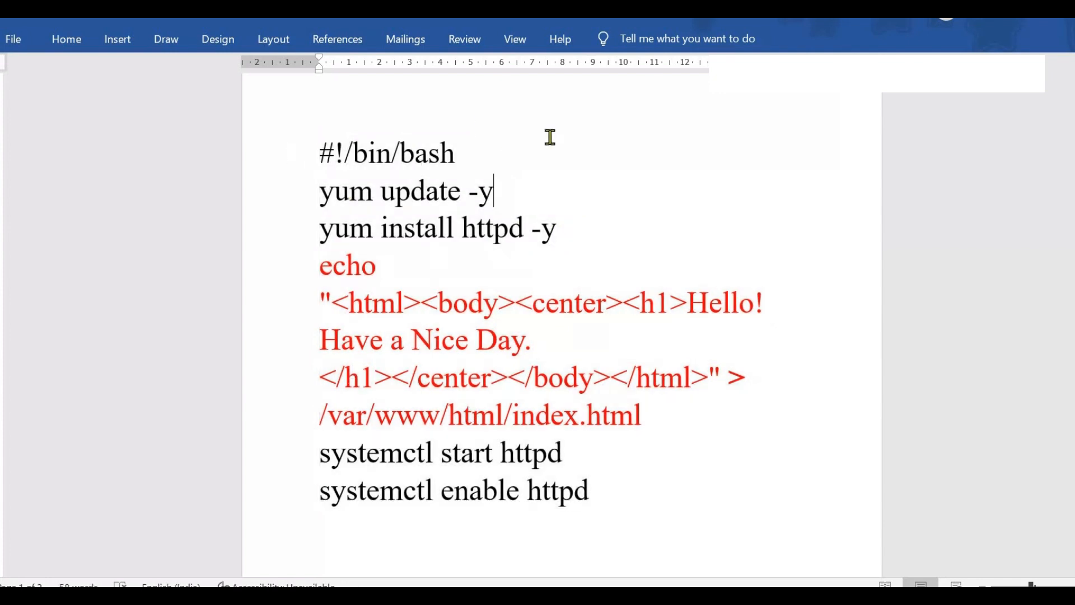
drag(488, 192, 304, 180)
drag(319, 226, 570, 230)
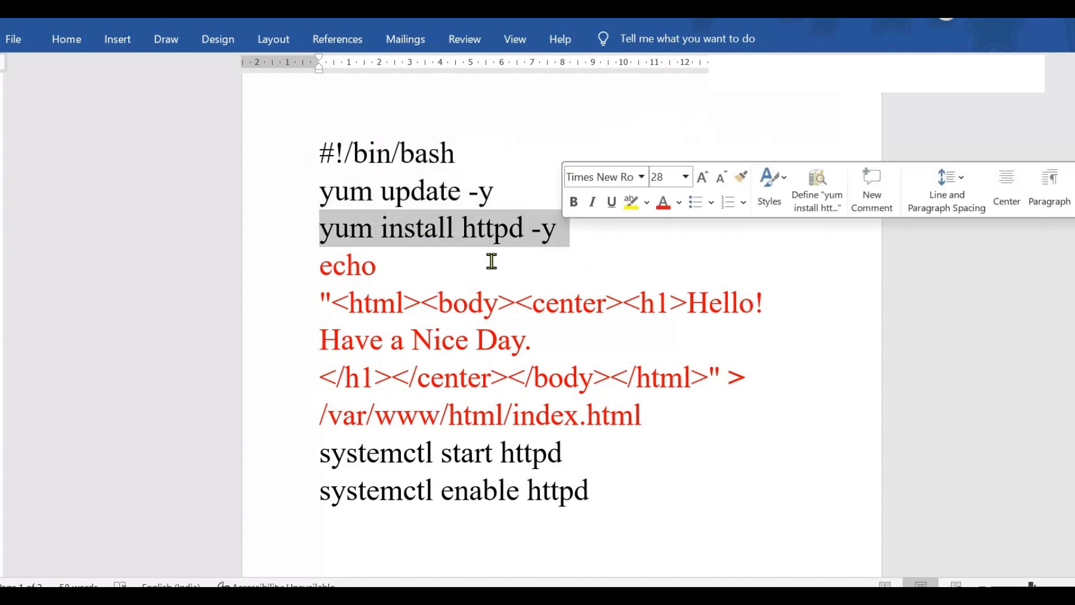
drag(319, 271, 644, 412)
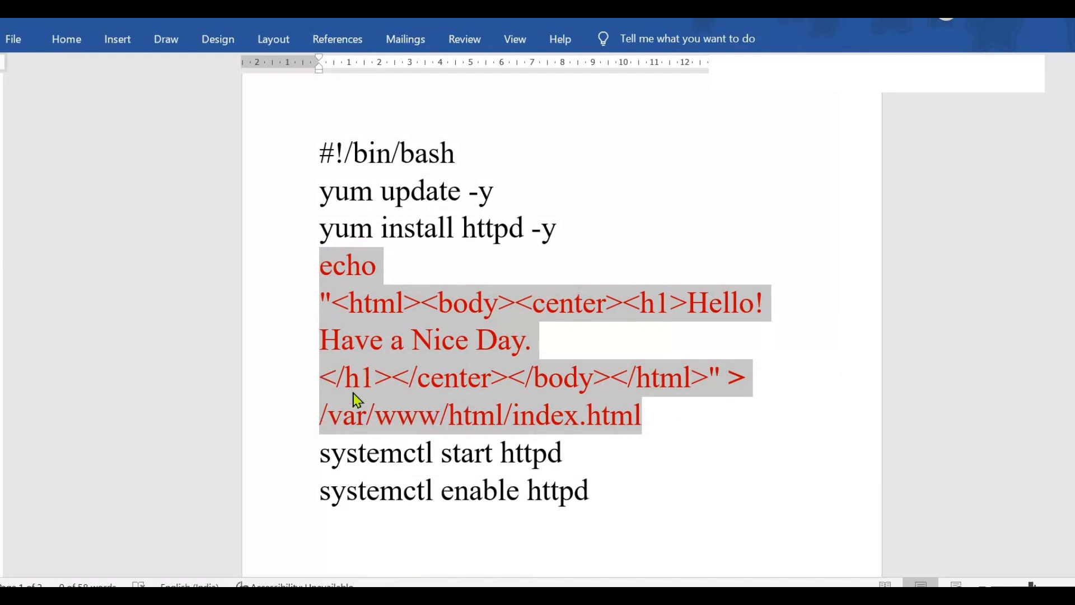
click(524, 453)
drag(320, 454, 559, 457)
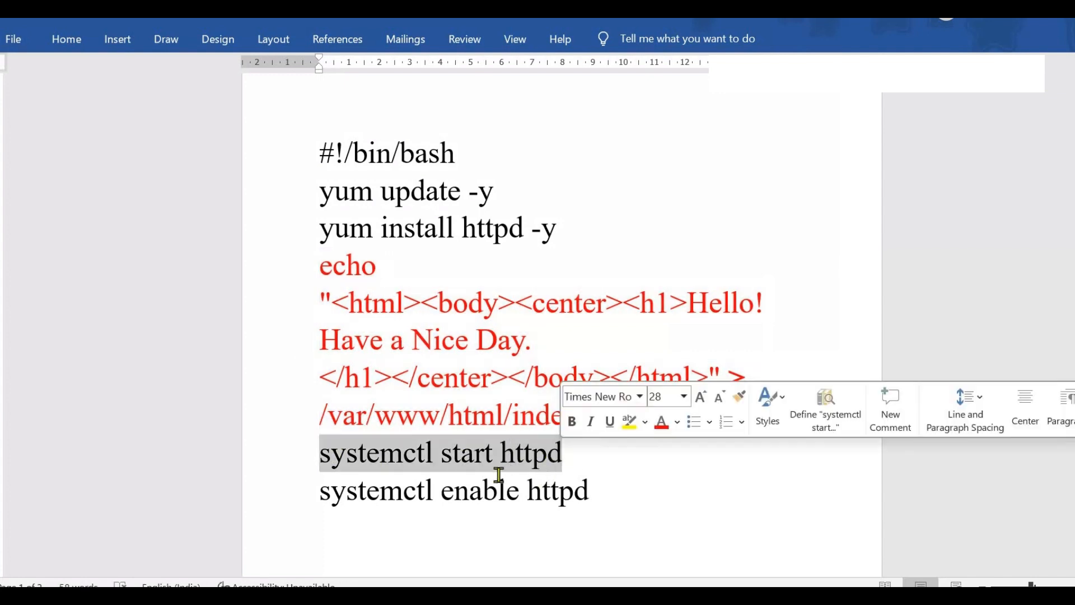
drag(318, 491, 588, 488)
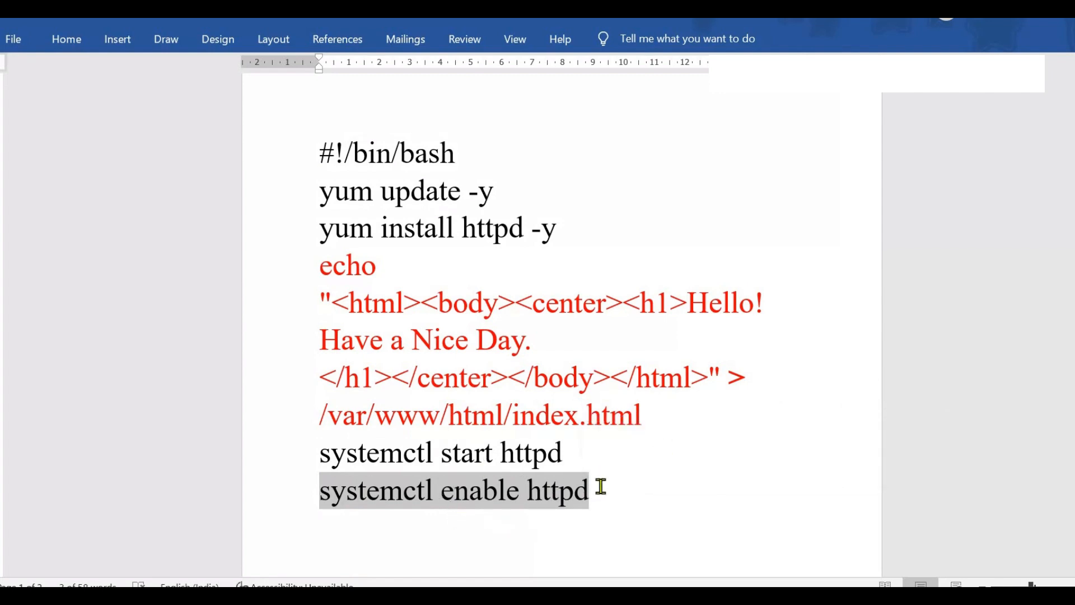
Step: Copy the entire httpd bash script from Word and paste it into the instance's user data field in the AWS console
drag(596, 488, 325, 159)
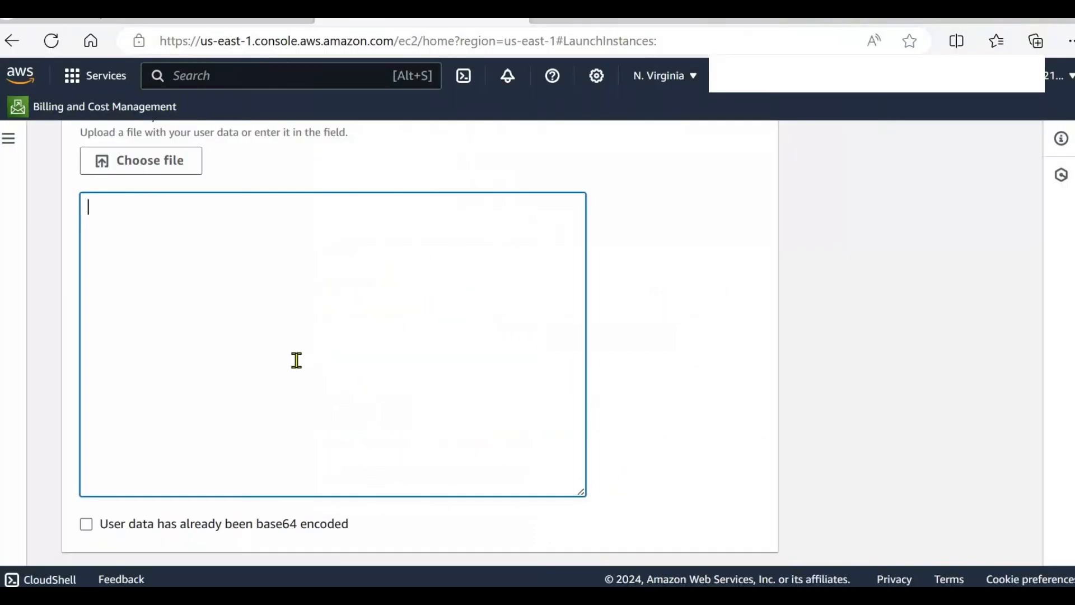
scroll(295, 360, up, 2)
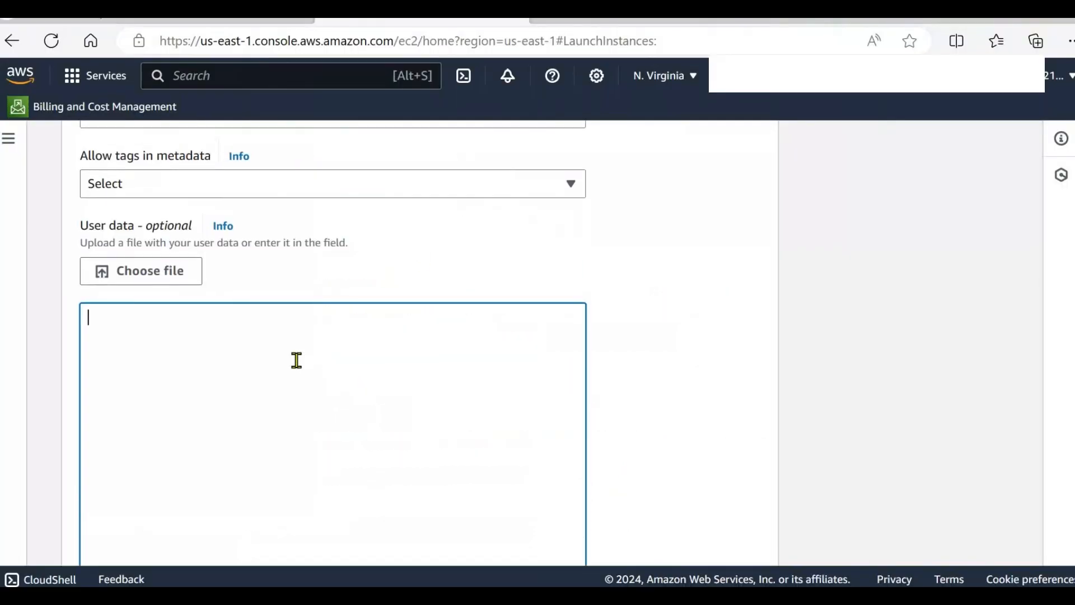
text(#!/bin/bash yum update -y yum install httpd -y echo "<html><body><center><h1>Hello! Have a Nice Day. </h1></center></body></html>" > /var/www/html/index.html systemctl start httpd systemctl enable httpd)
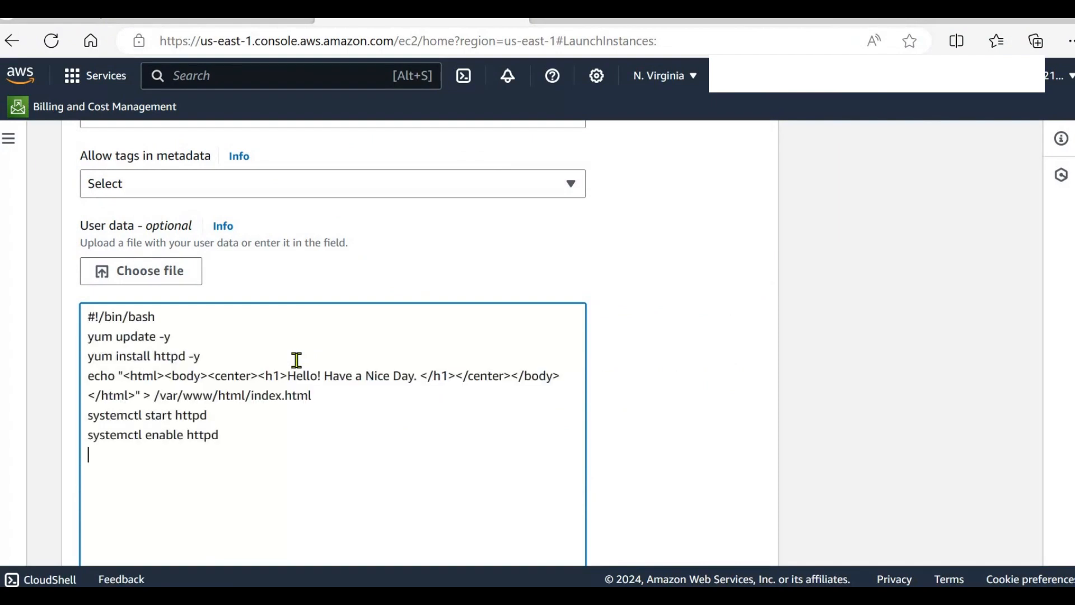
scroll(297, 359, down, 3)
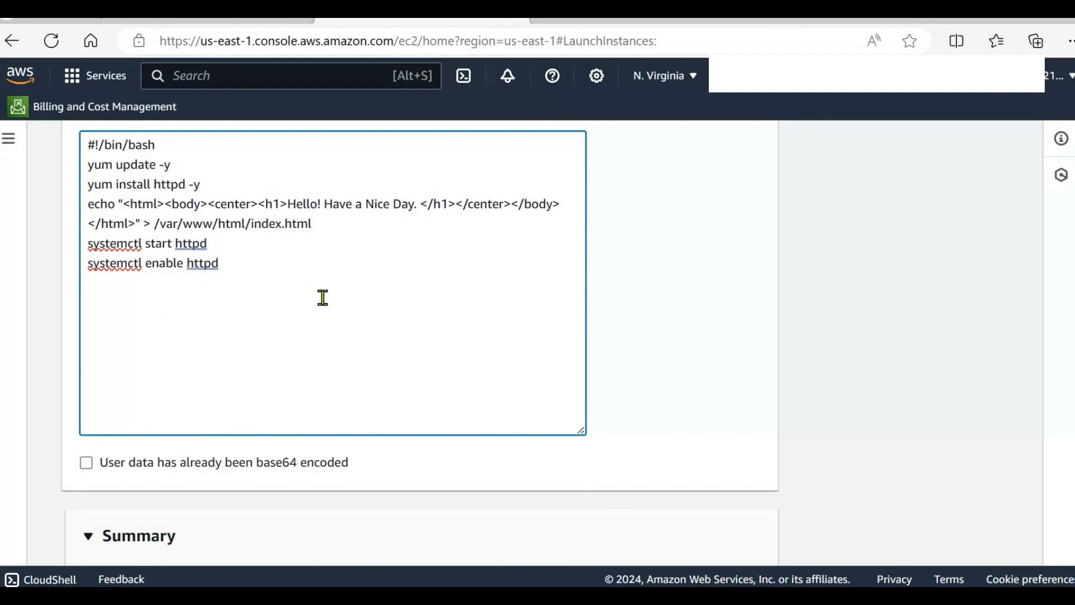
scroll(323, 298, down, 7)
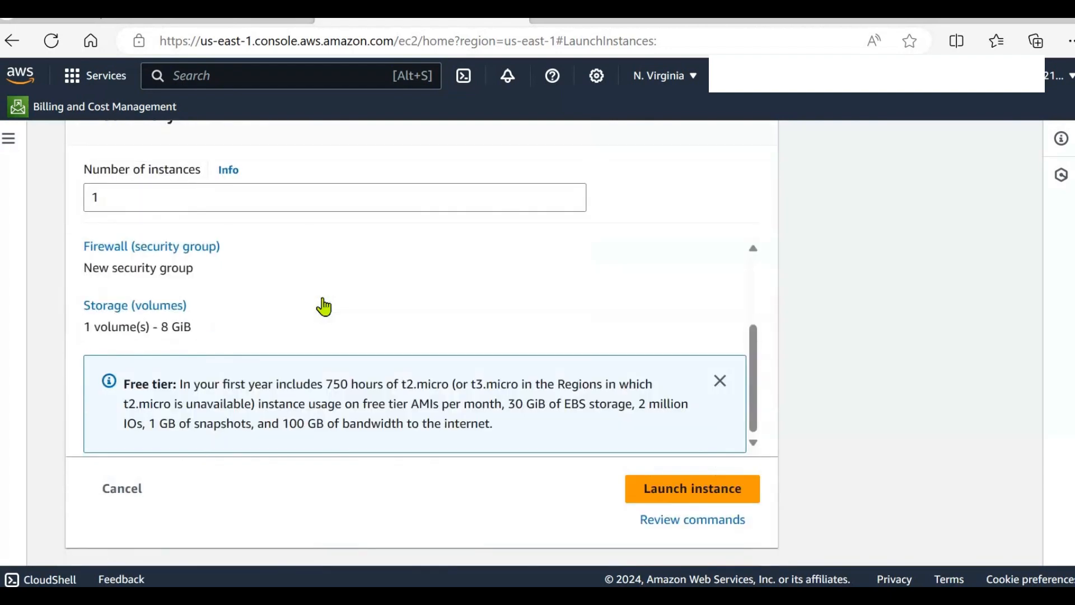
Step: Launch the configured instance, open it in the instances list and refresh the list until it is running
click(700, 496)
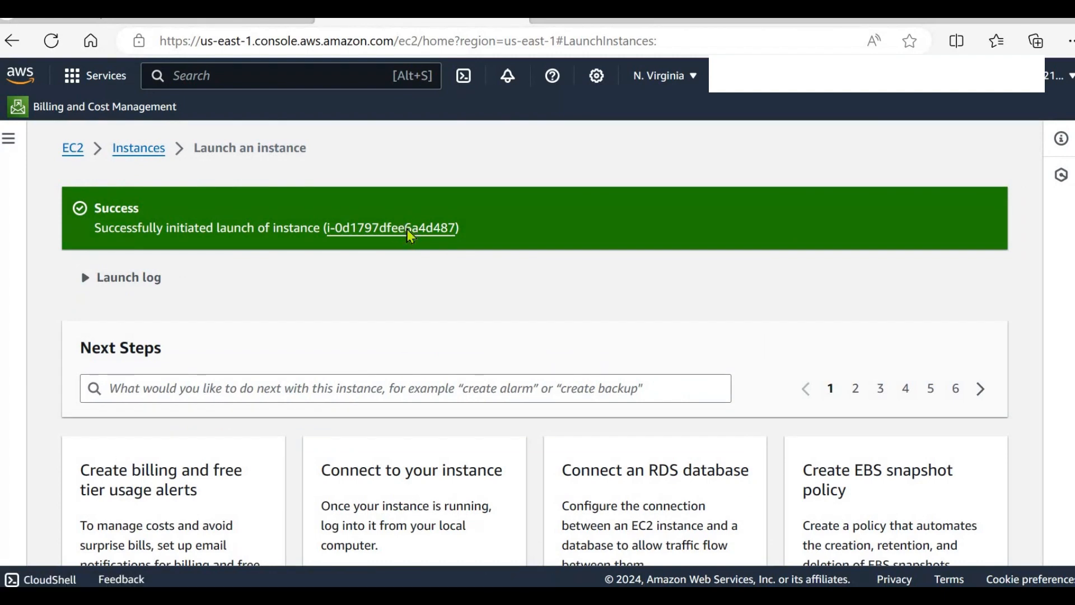
click(410, 230)
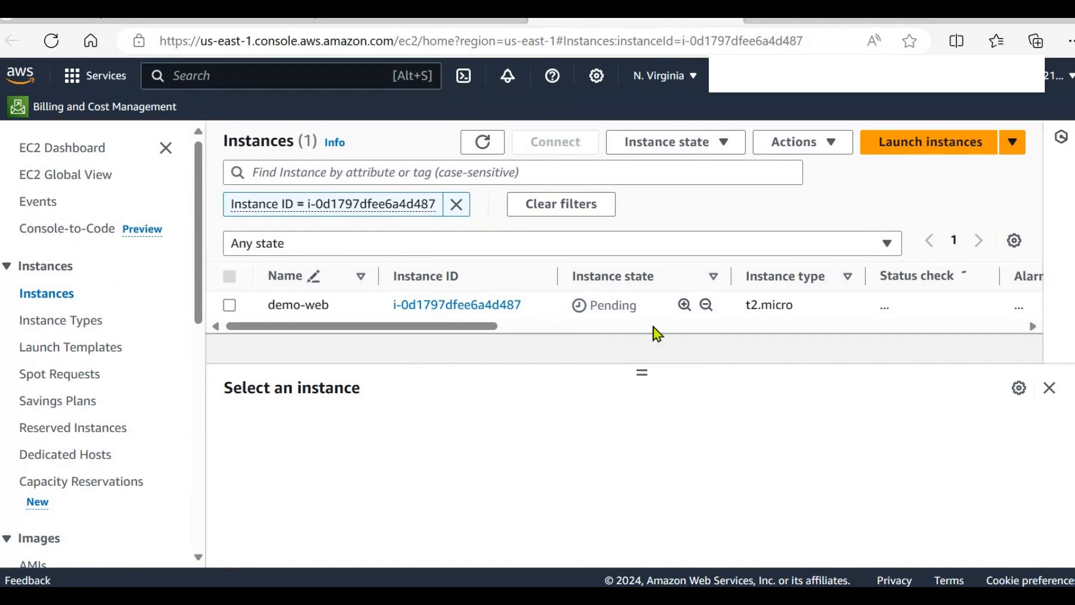
click(482, 143)
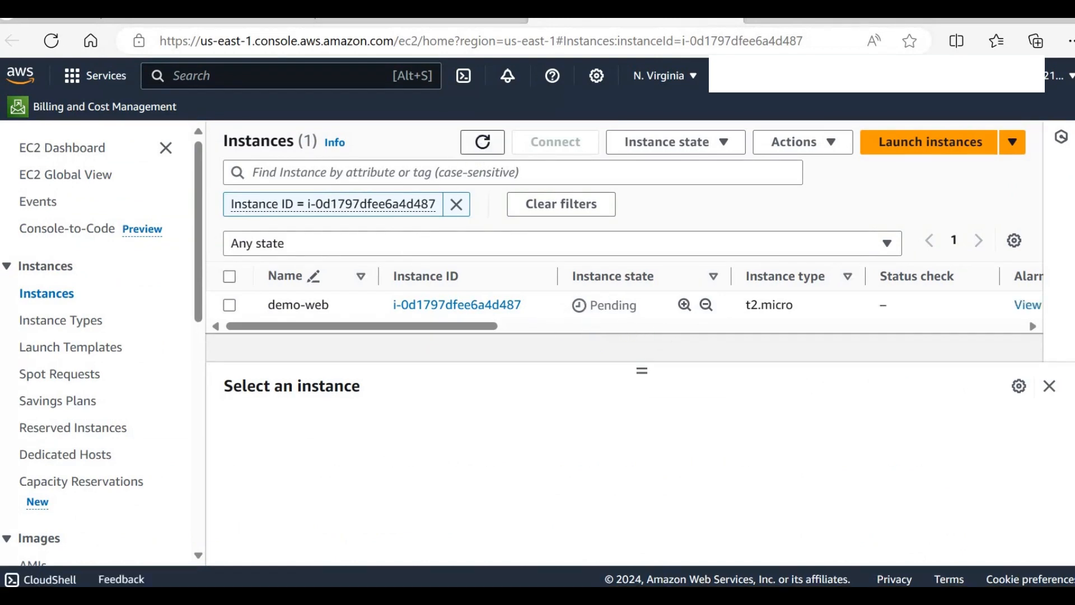
click(483, 147)
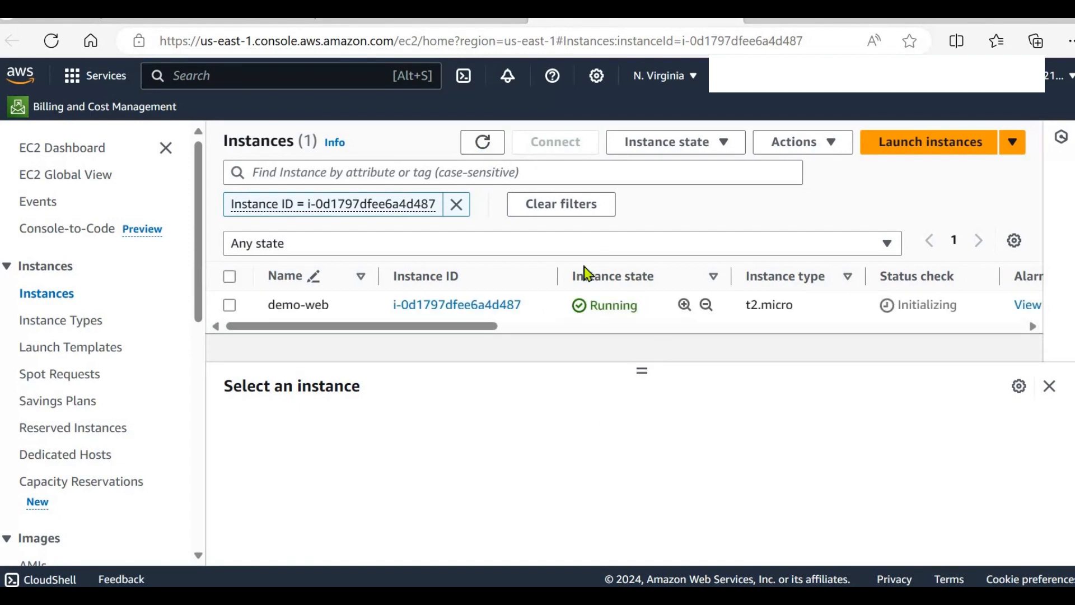
Step: Select demo-web and examine its public and private IPv4 addresses, instance state and status check
click(229, 305)
scroll(610, 508, down, 2)
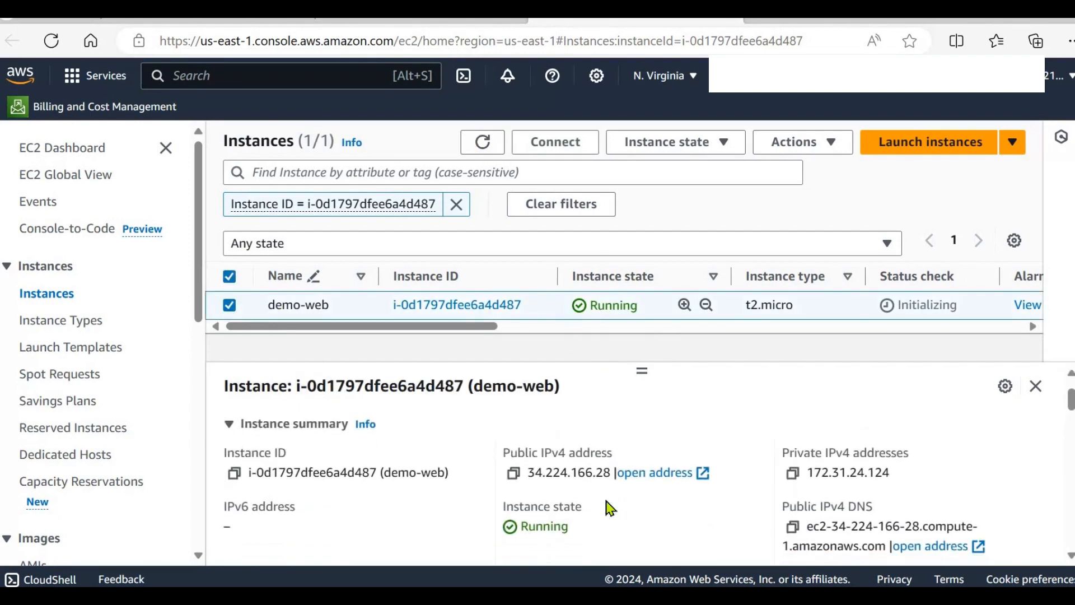
scroll(609, 508, up, 1)
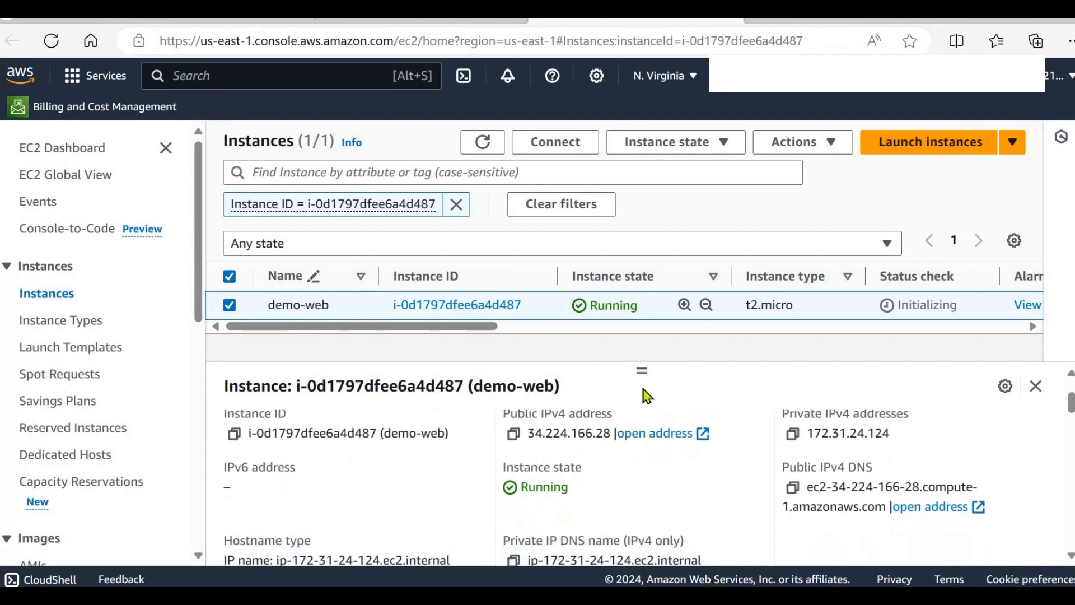
scroll(646, 396, up, 5)
scroll(646, 396, right, 3)
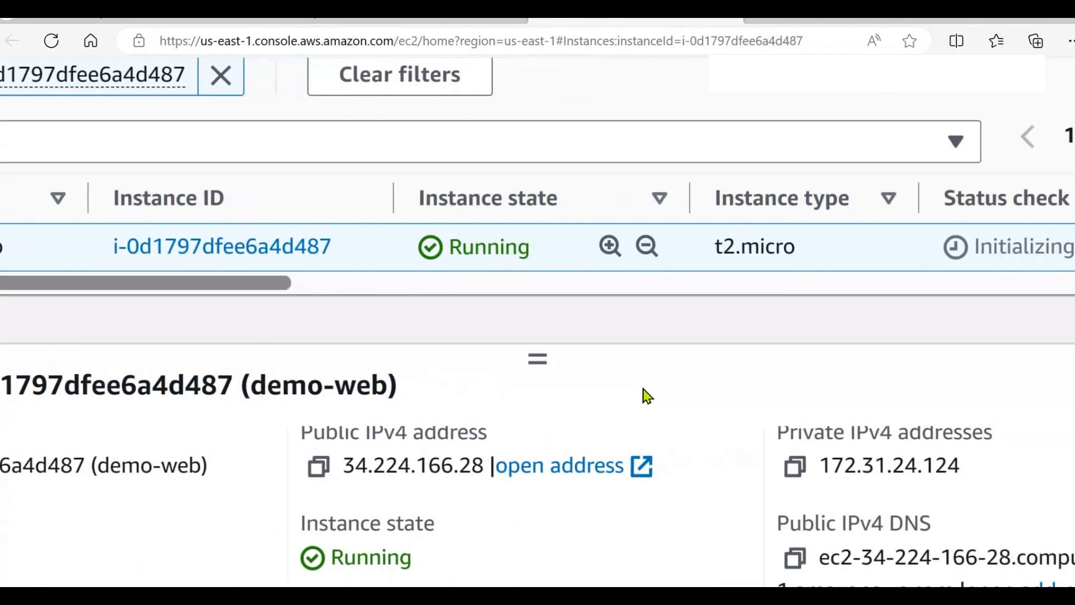
scroll(647, 395, right, 1)
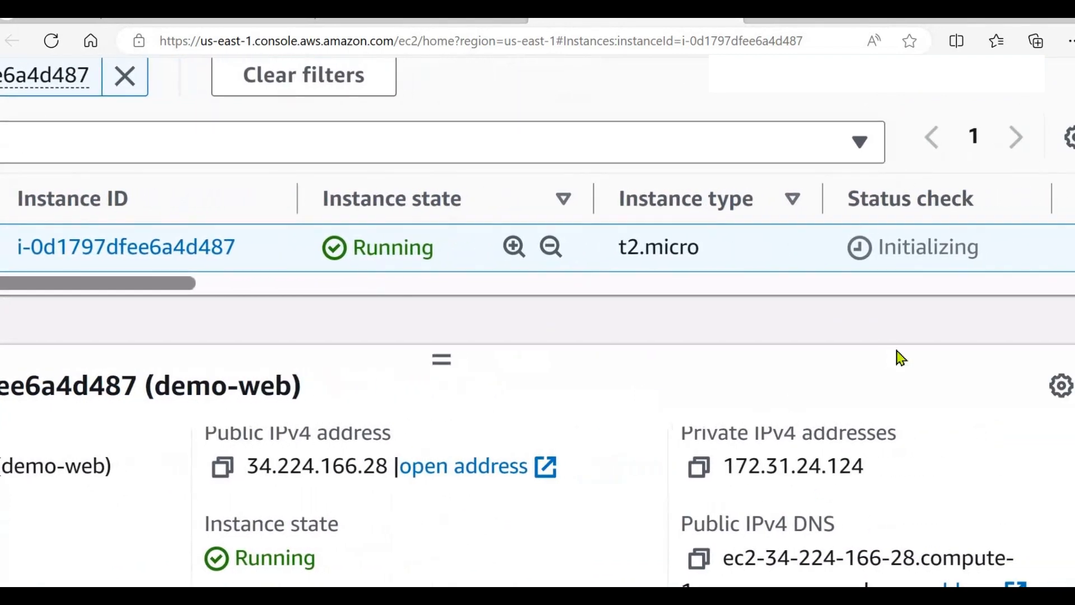
scroll(924, 428, up, 1)
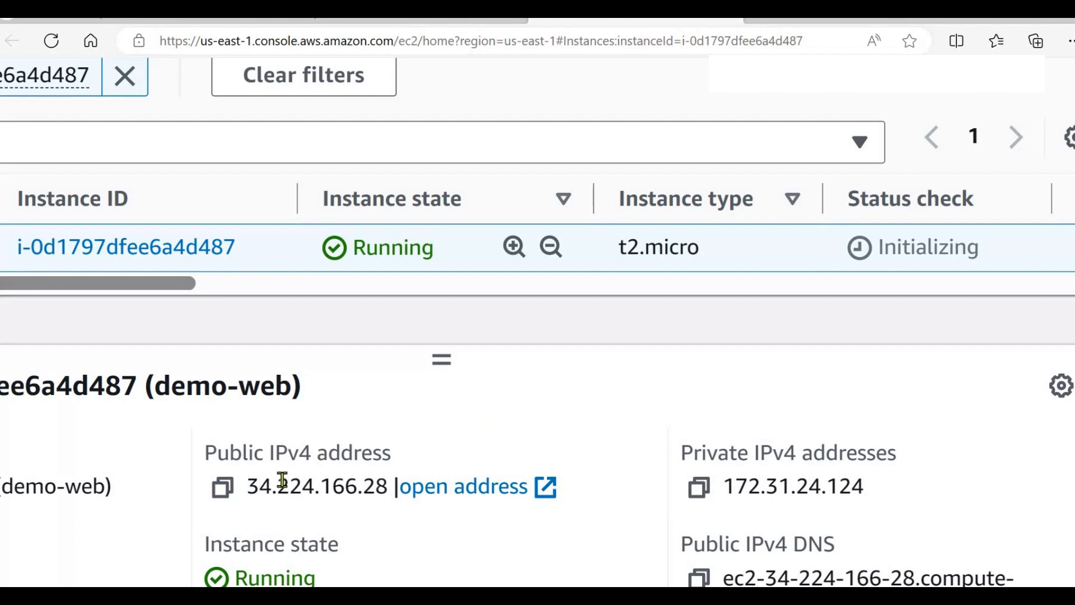
scroll(282, 480, down, 2)
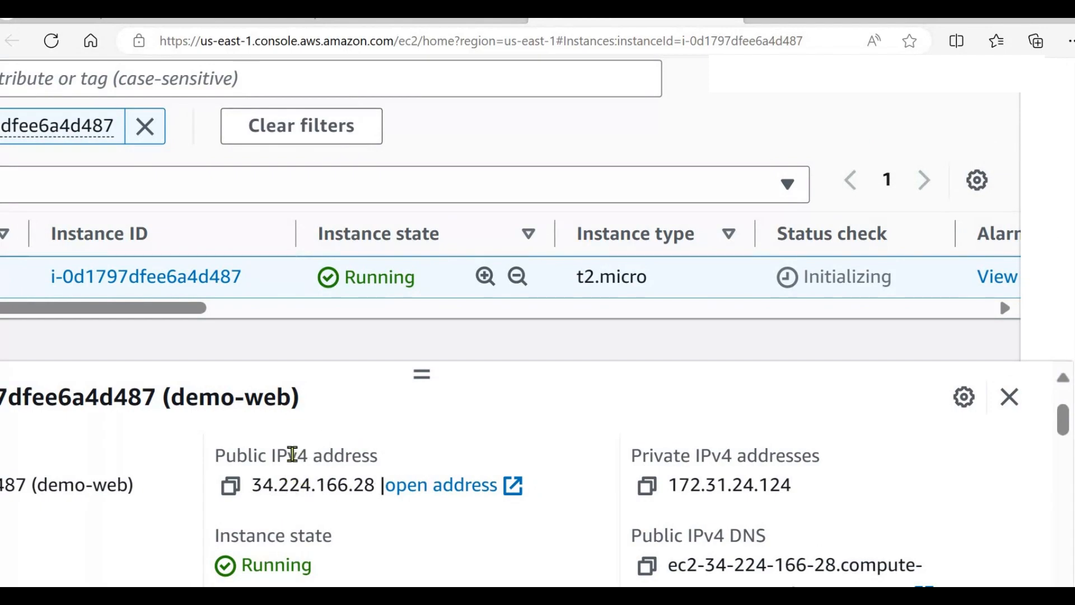
scroll(280, 474, down, 1)
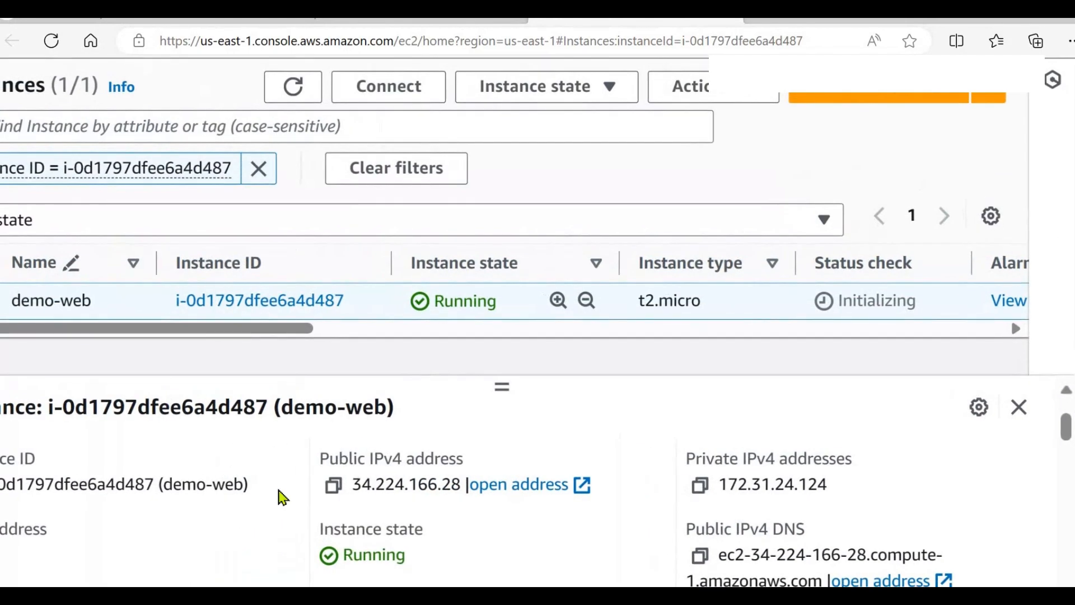
scroll(280, 498, down, 2)
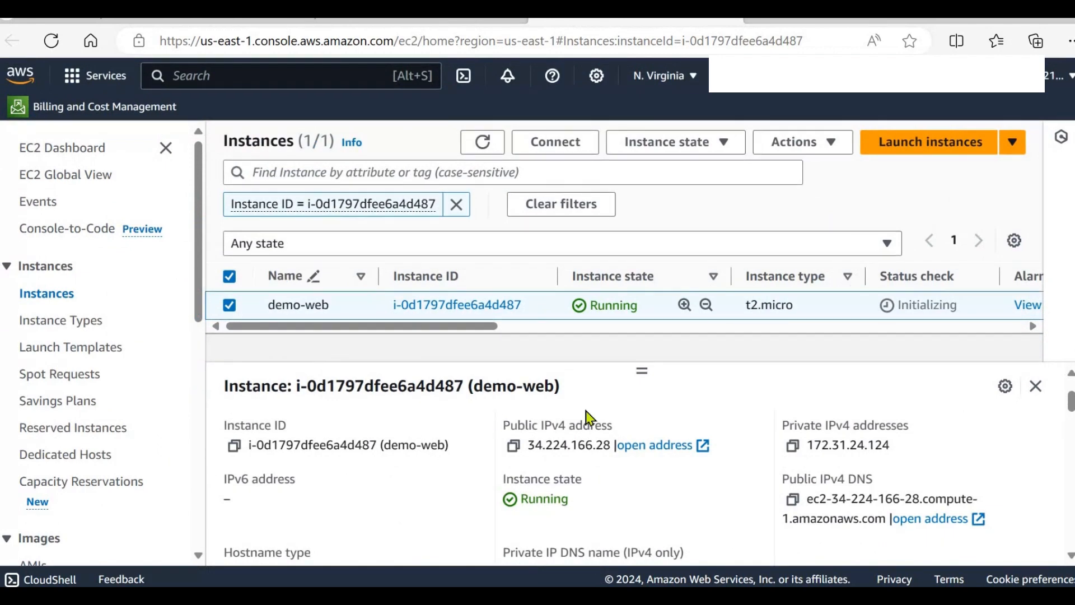
Step: Copy demo-web's public IPv4 address 34.224.166.28 and load it in a new browser tab
drag(526, 446, 610, 448)
key(ctrl+c)
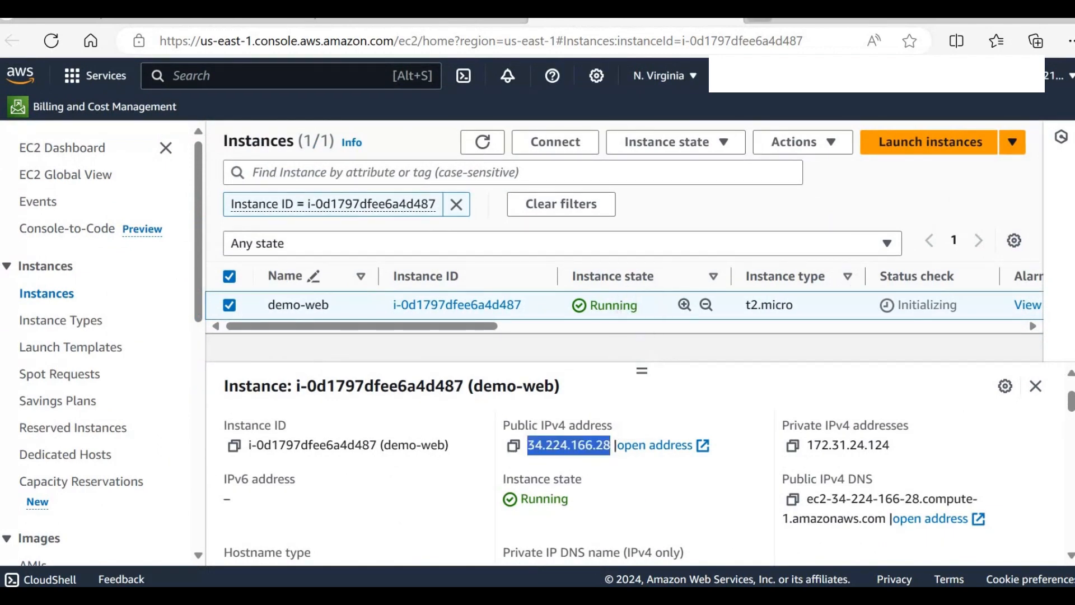
key(ctrl+t)
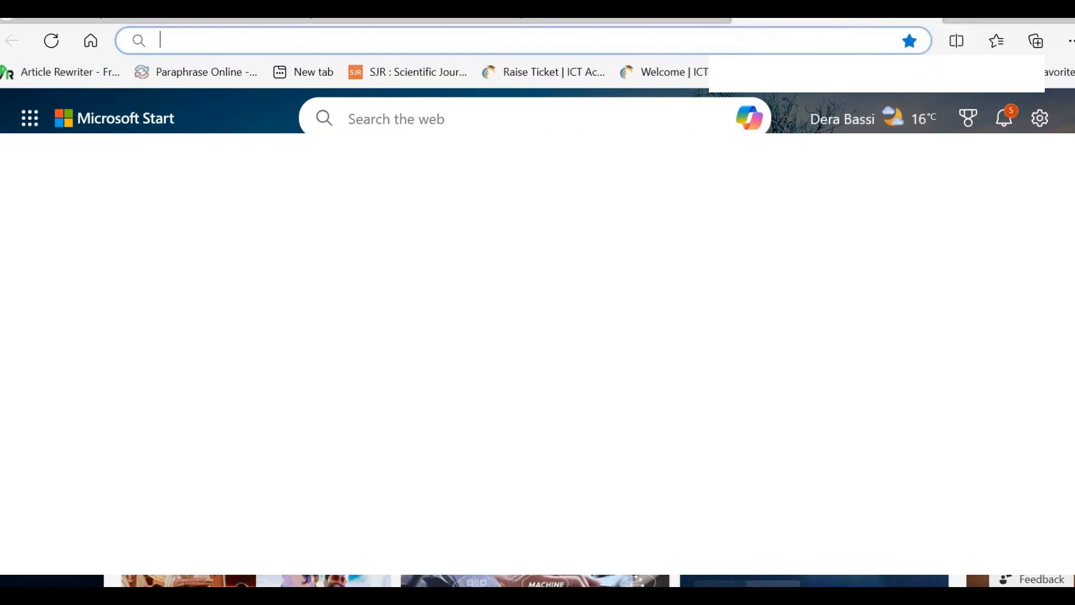
key(ctrl+v)
key(Return)
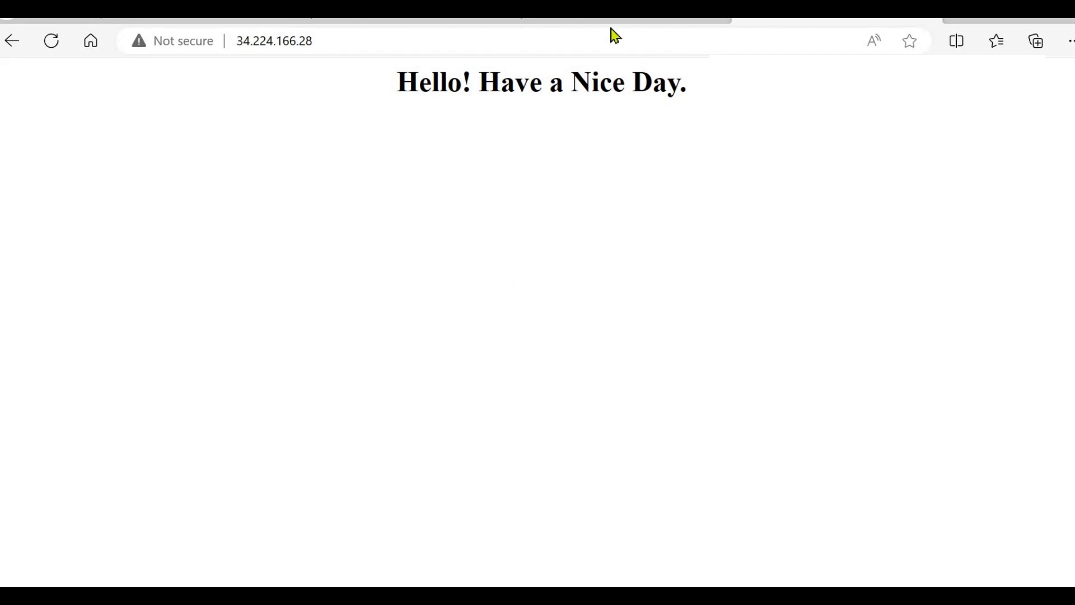
Step: Return to the EC2 console, stop the demo-web instance and dismiss the notification
click(588, 20)
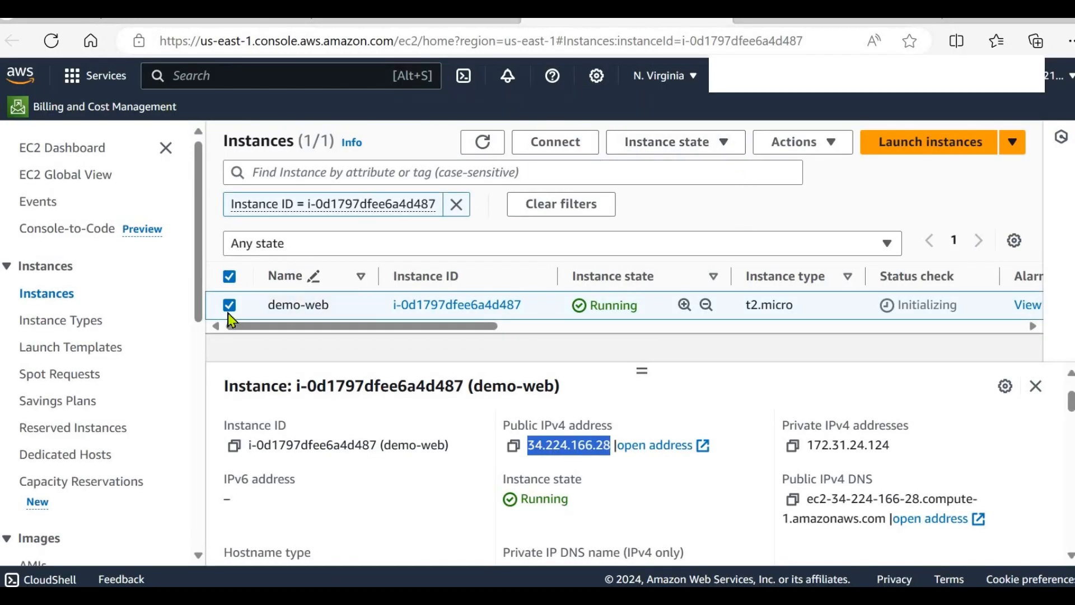
click(701, 150)
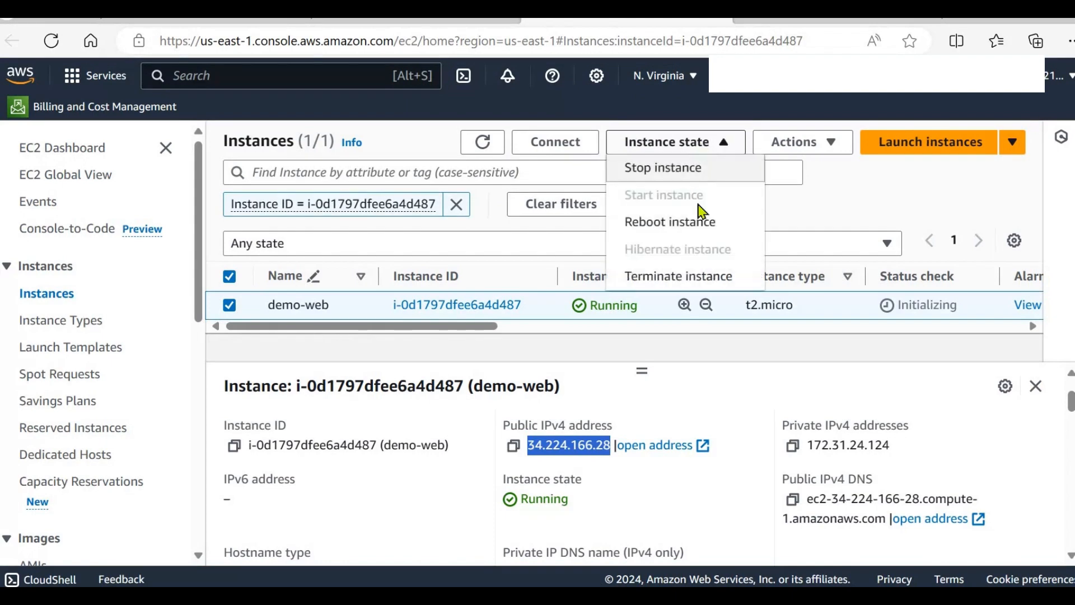
click(666, 168)
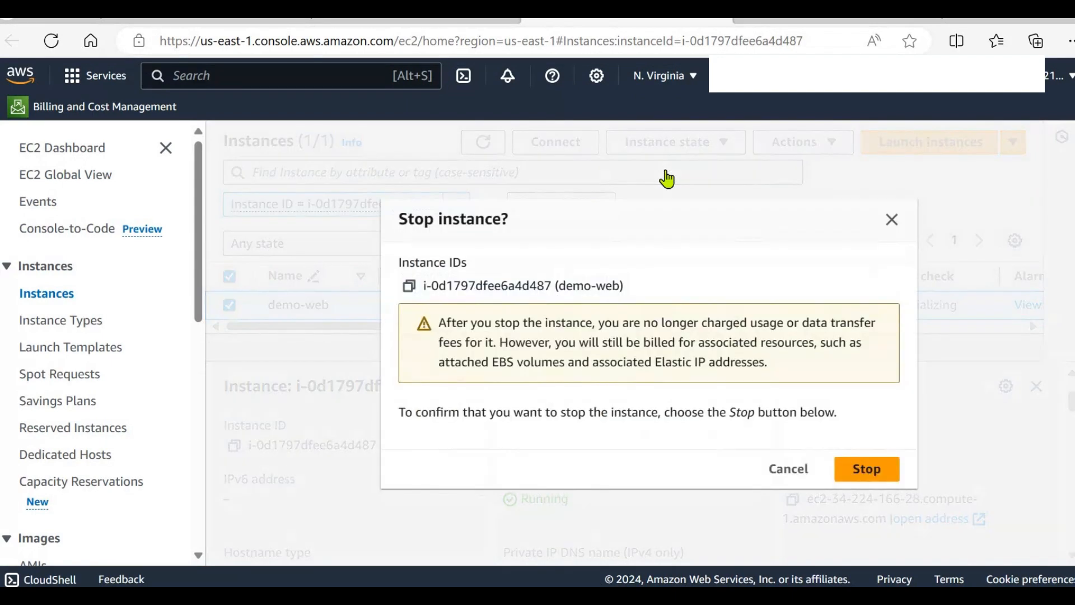
click(866, 469)
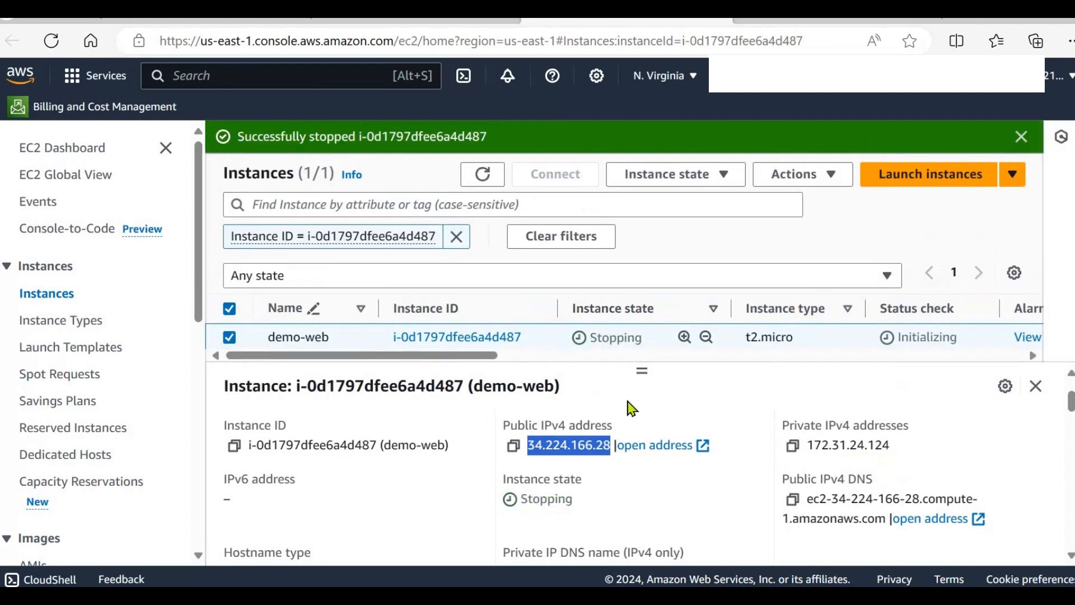
click(609, 468)
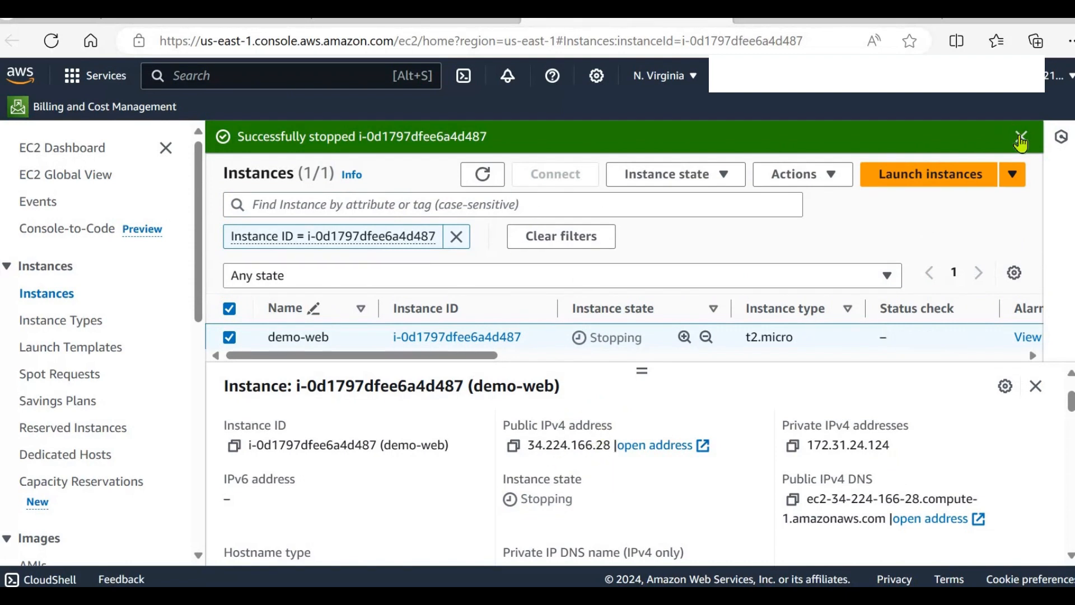
click(1020, 140)
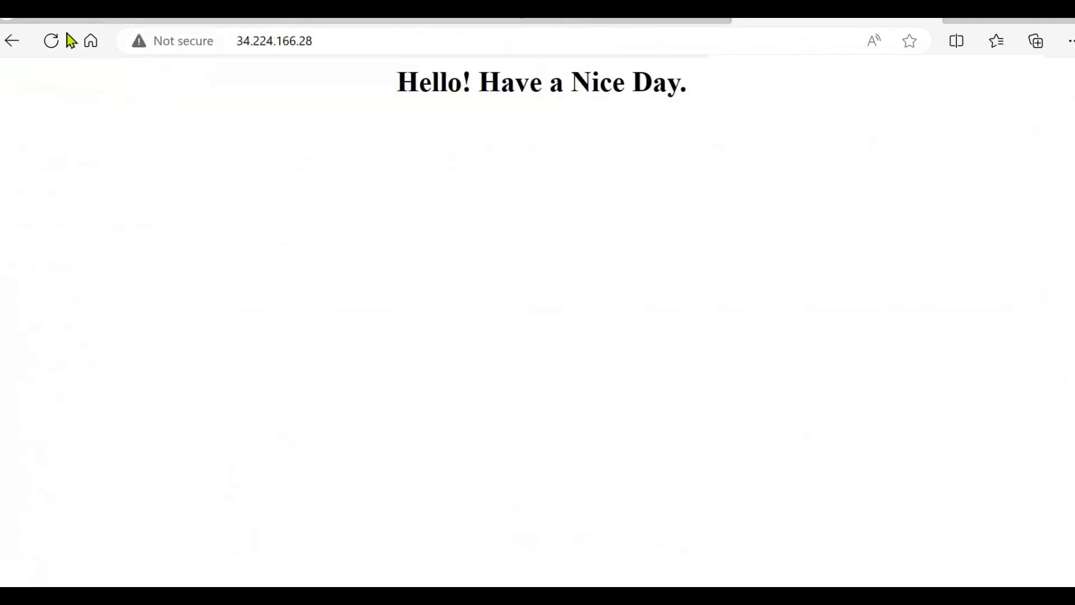
Step: Reload the web page at 34.224.166.28 to test it with the instance stopped, and return to the EC2 console
click(51, 48)
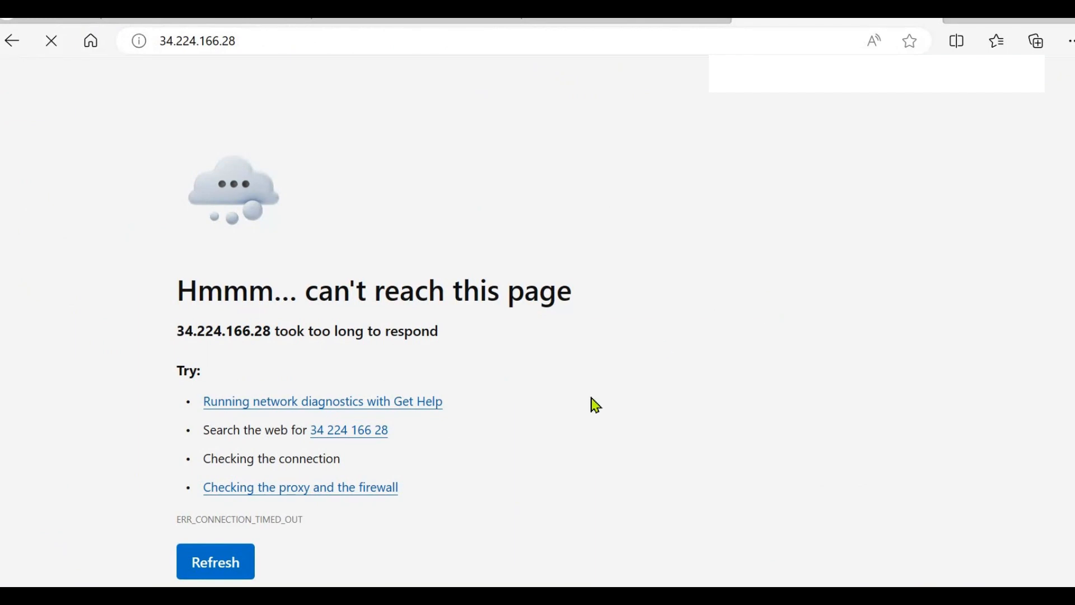
scroll(592, 403, down, 1)
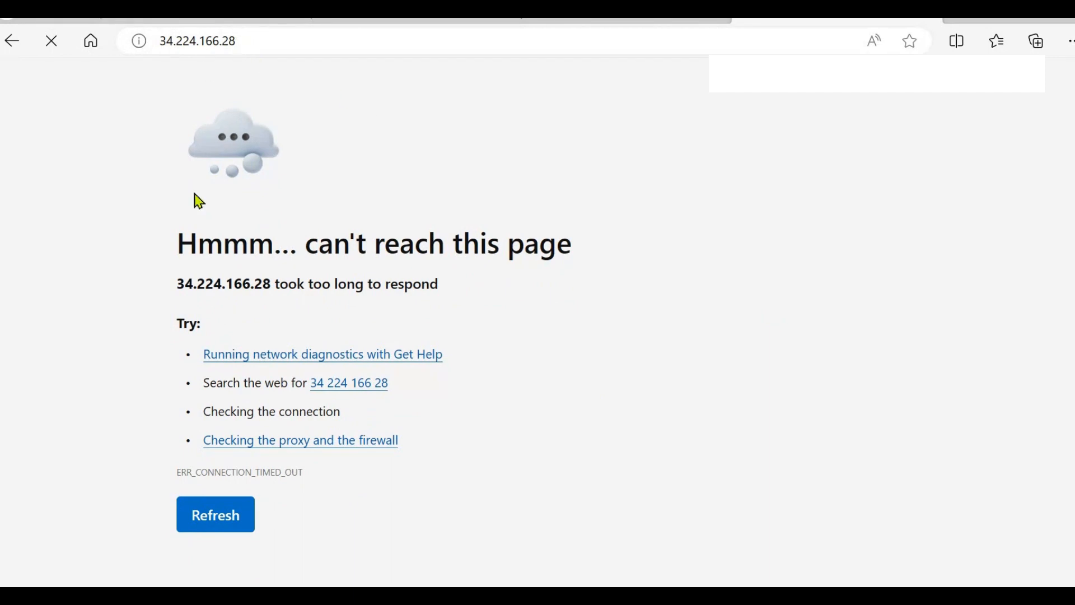
key(ctrl+shift+Tab)
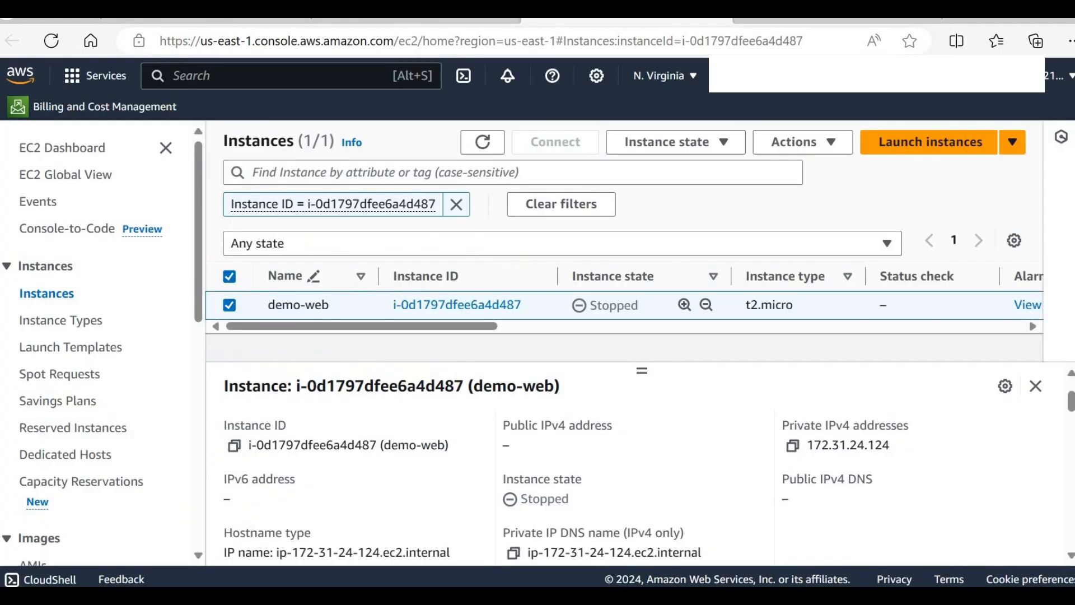
Step: Start the stopped demo-web instance and refresh the instances list until it is running
click(703, 146)
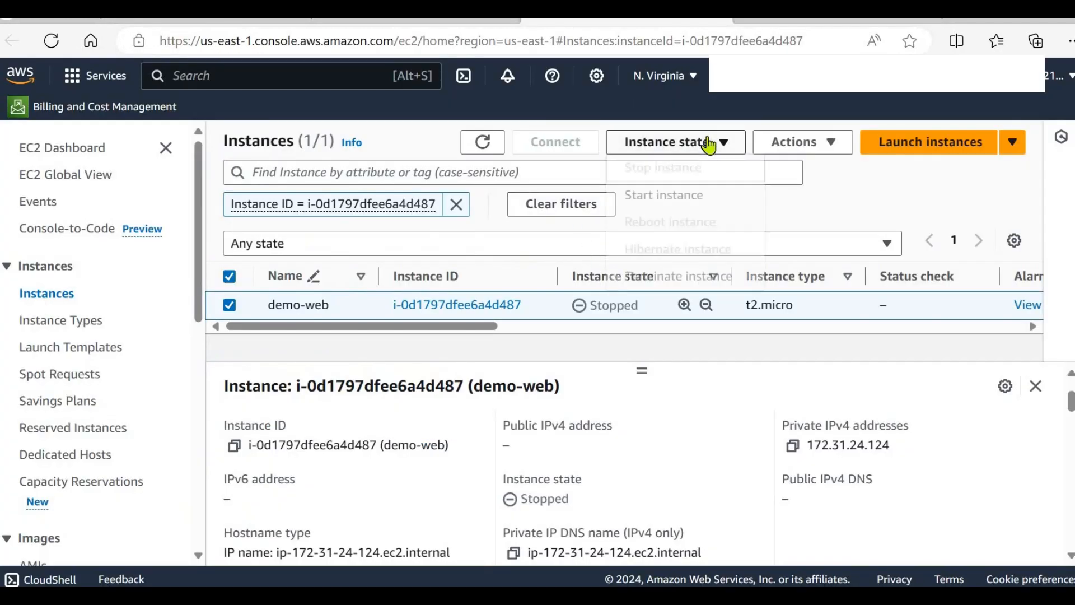
click(684, 202)
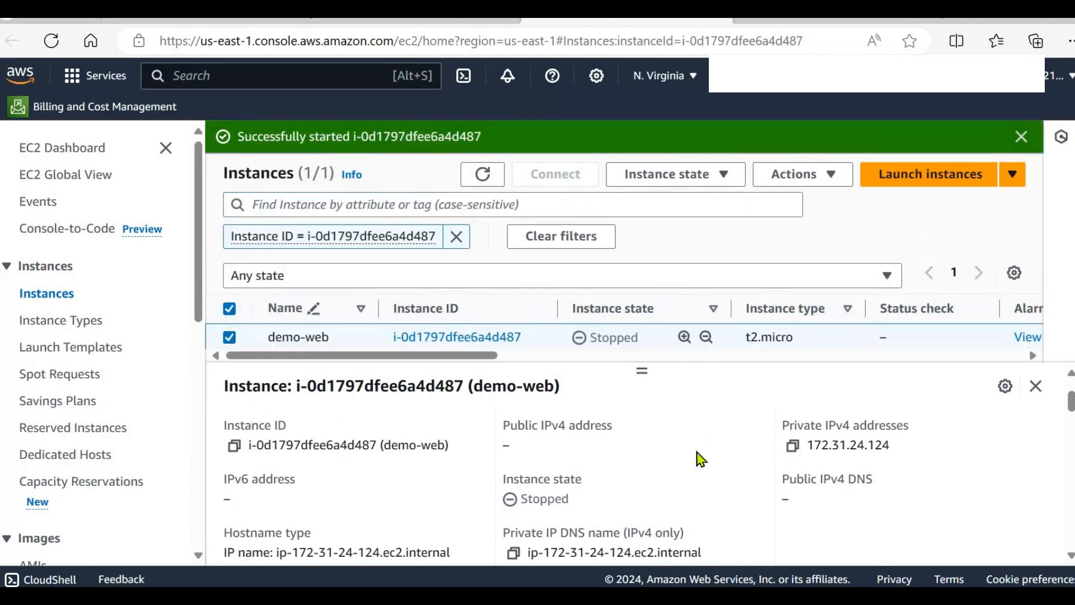
click(1021, 137)
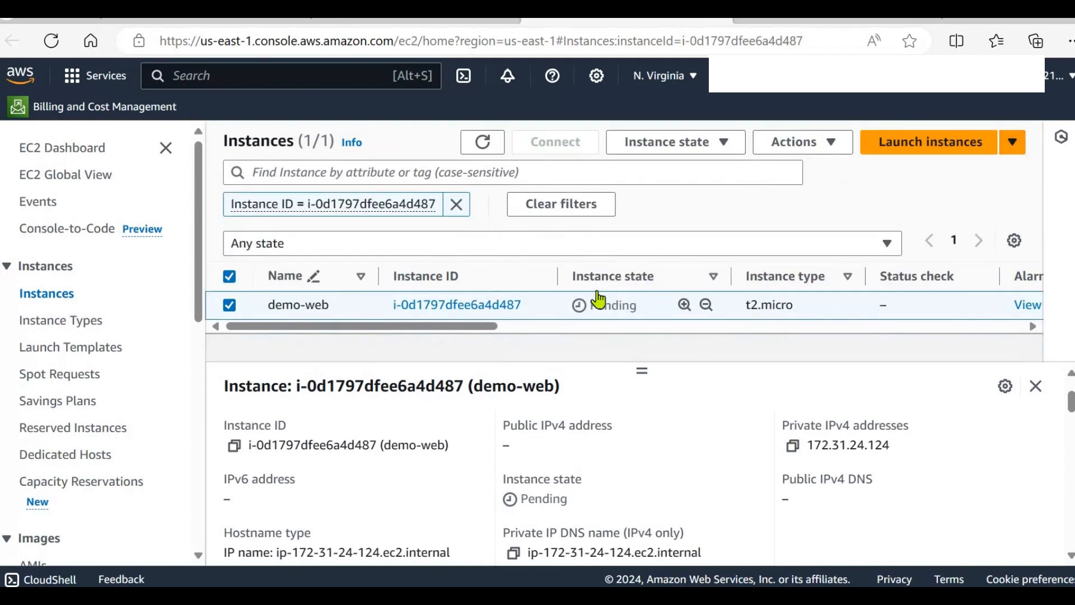
click(480, 143)
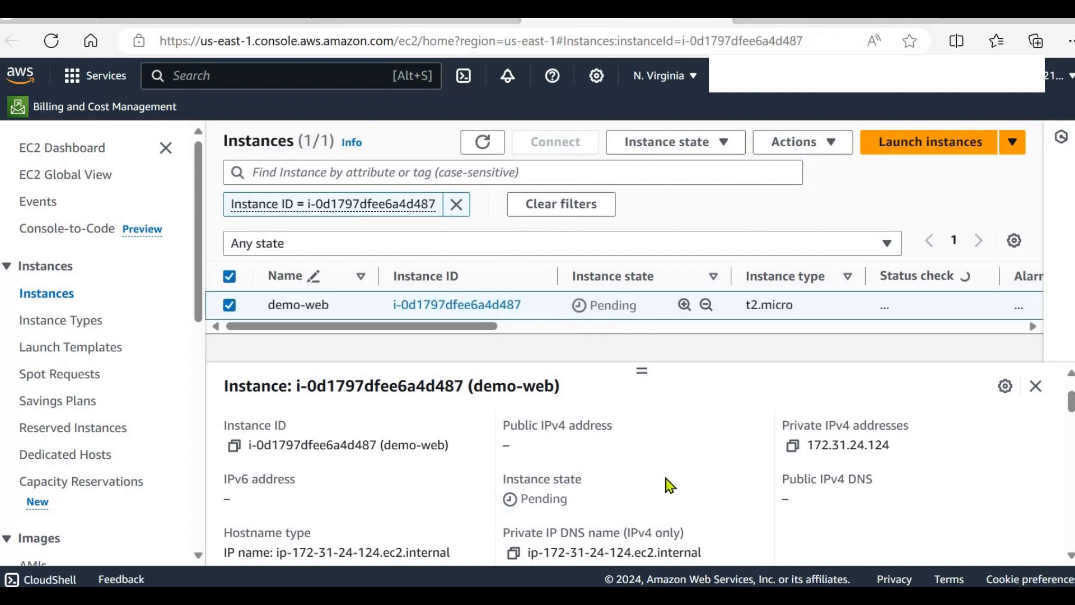
click(480, 149)
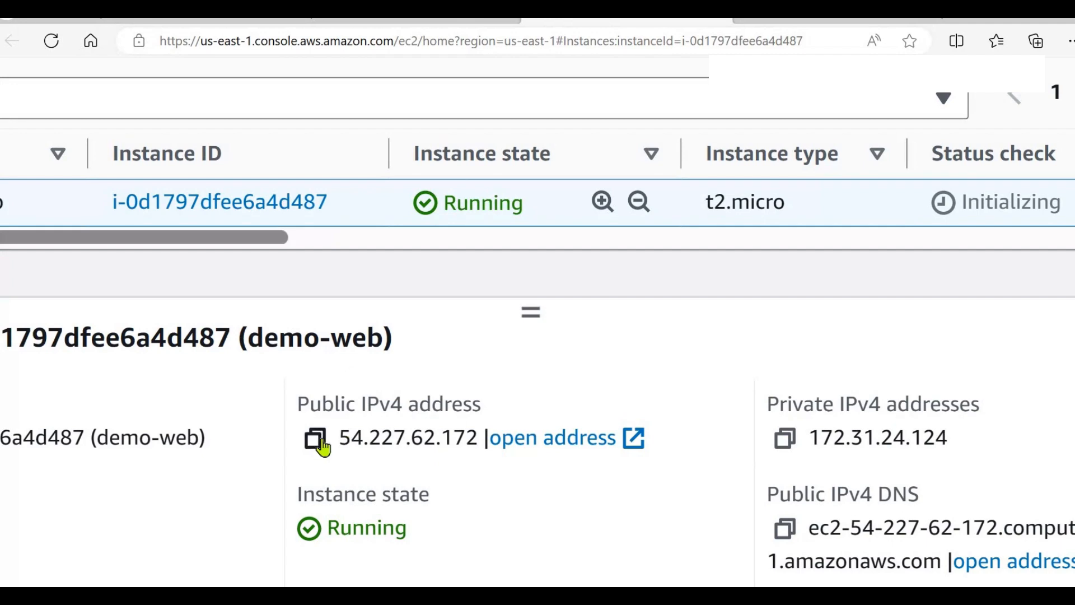
Step: Copy demo-web's new public IPv4 address 54.227.62.172 and load it in the web page's browser tab
drag(402, 442, 475, 448)
key(ctrl+c)
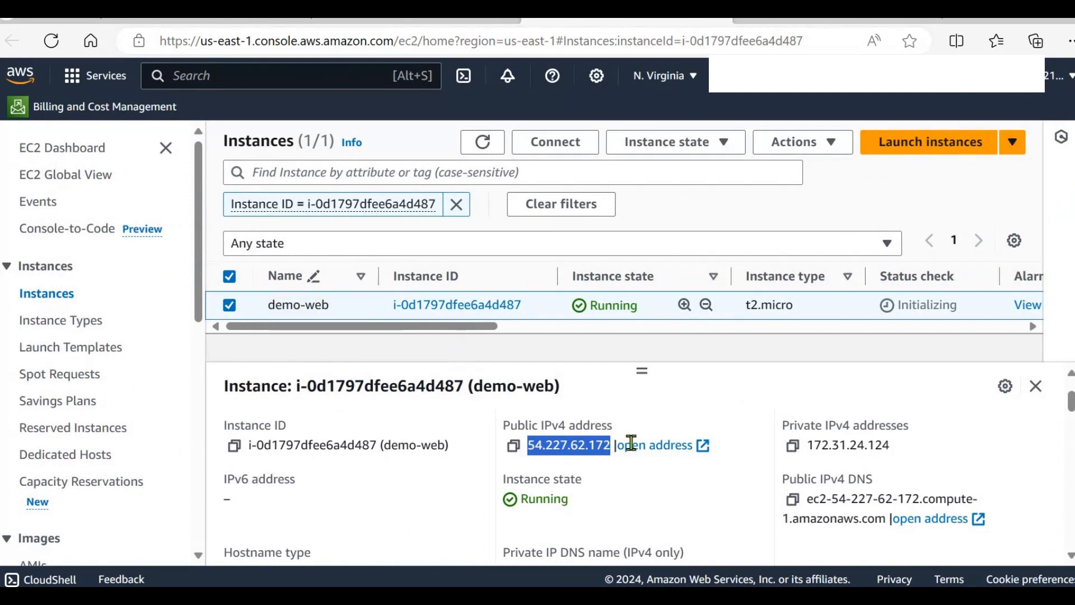
click(664, 395)
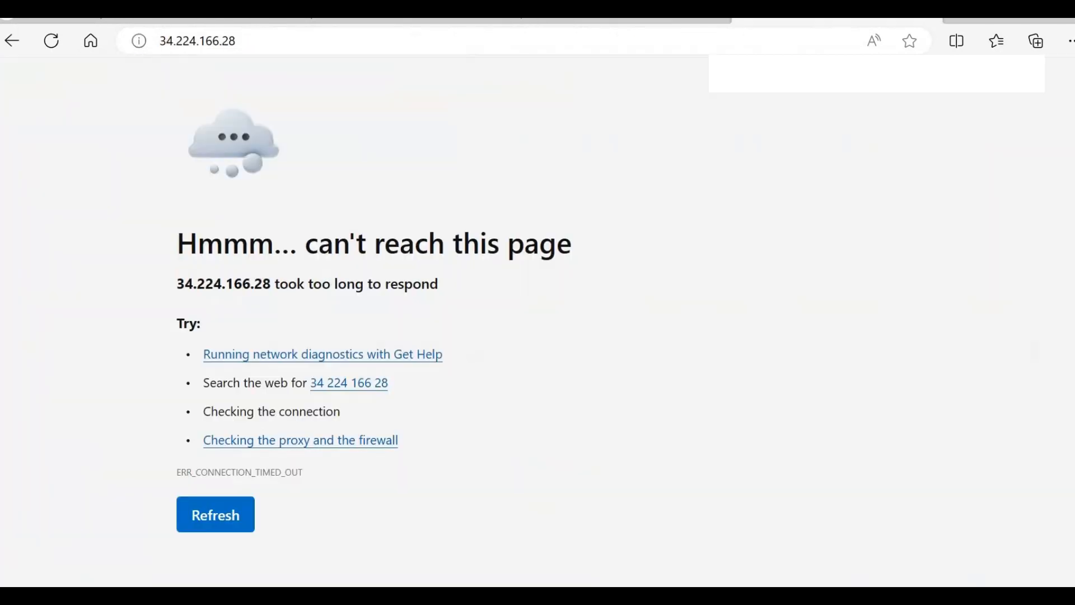
click(324, 39)
key(ctrl+v)
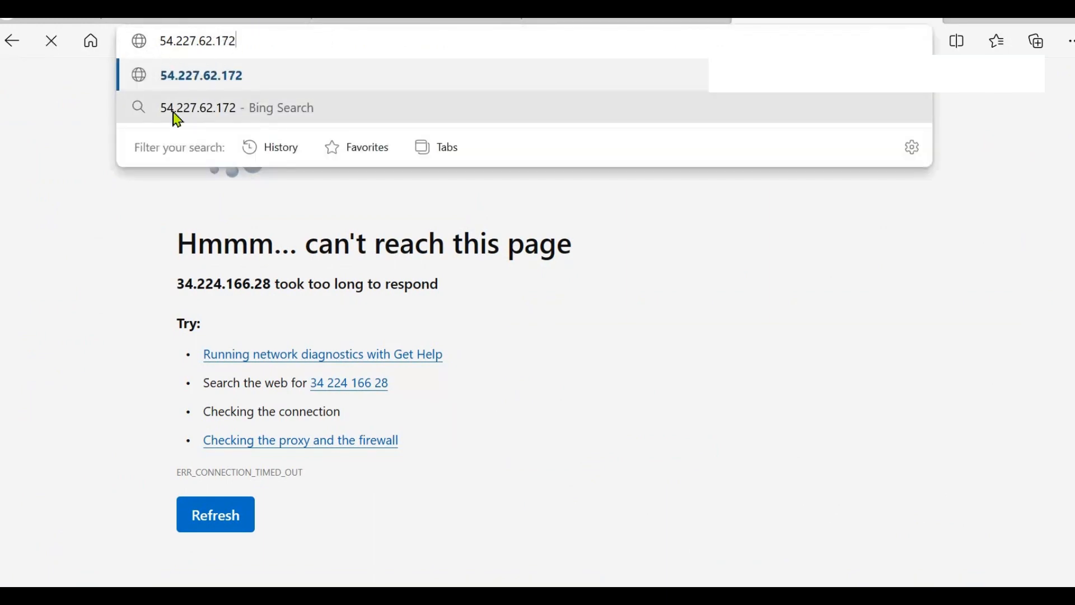
key(Return)
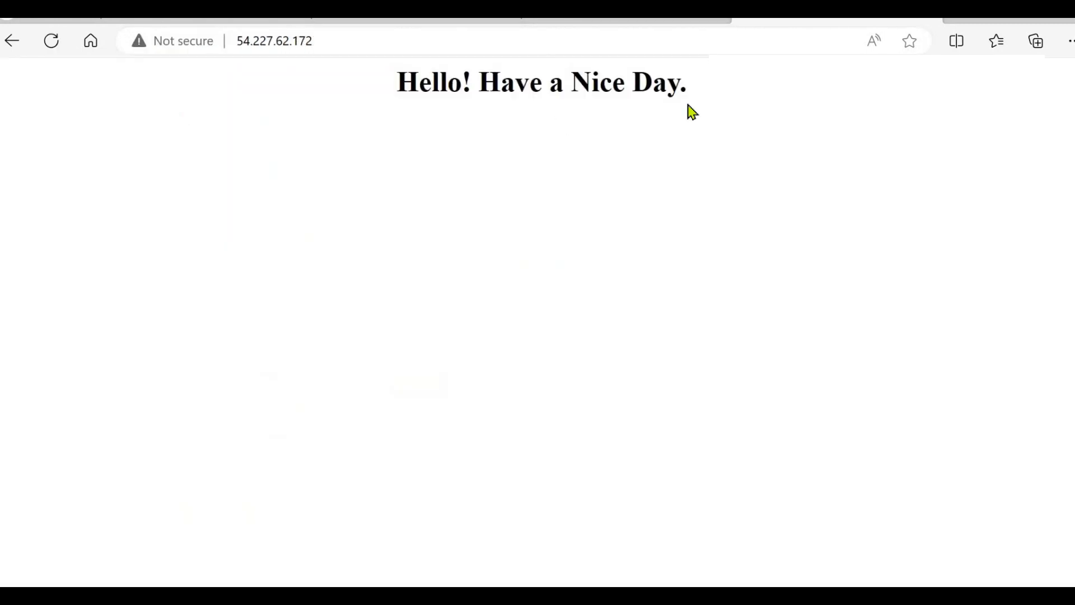
Step: Return to the EC2 console and open the Elastic IPs page under Network & Security
key(ctrl+shift+Tab)
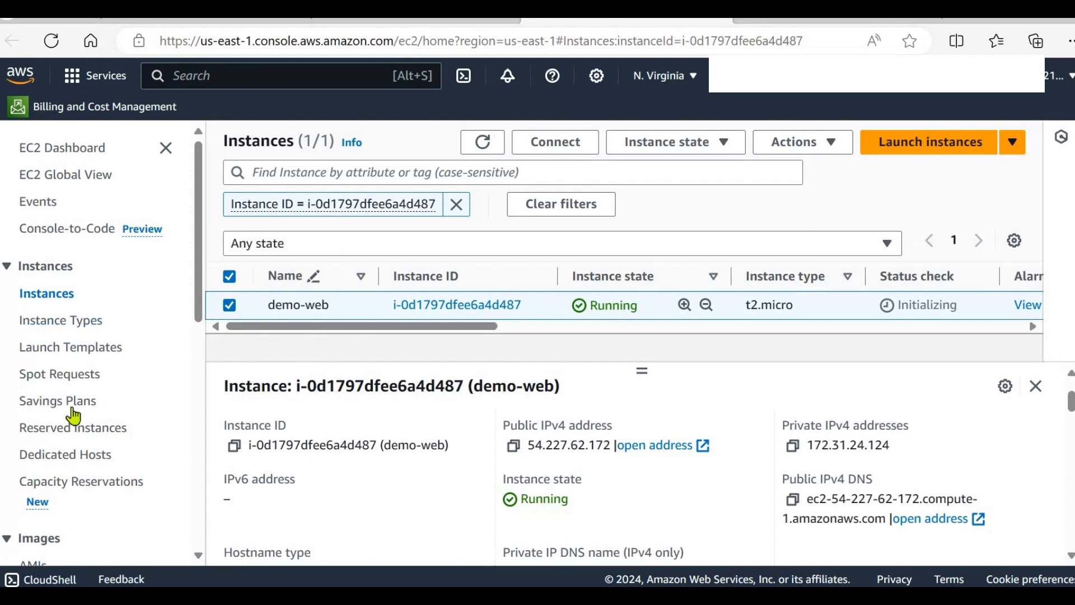
scroll(77, 425, down, 6)
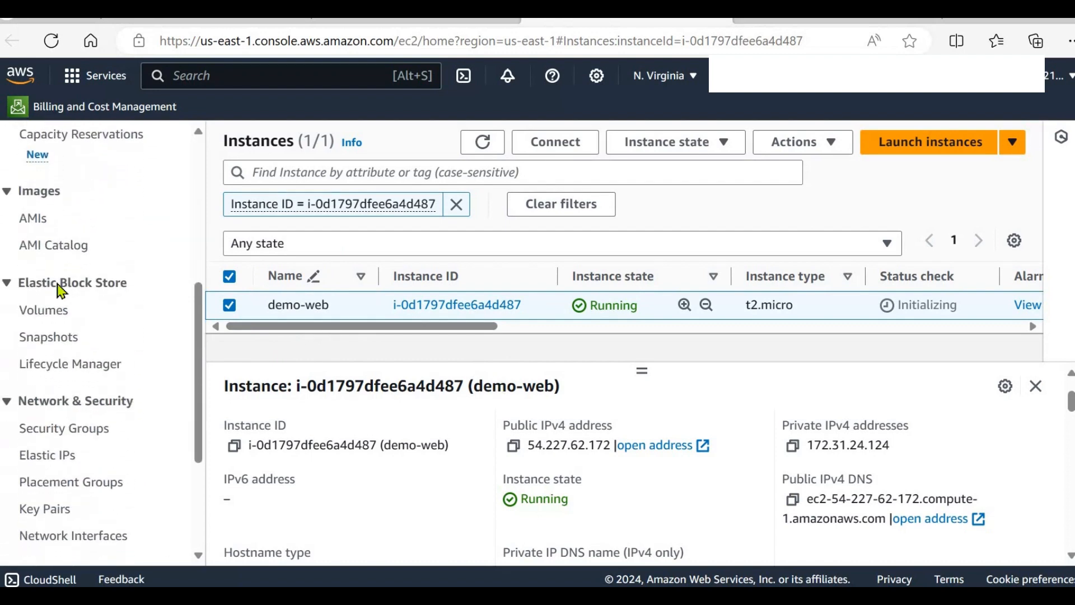
scroll(63, 453, down, 2)
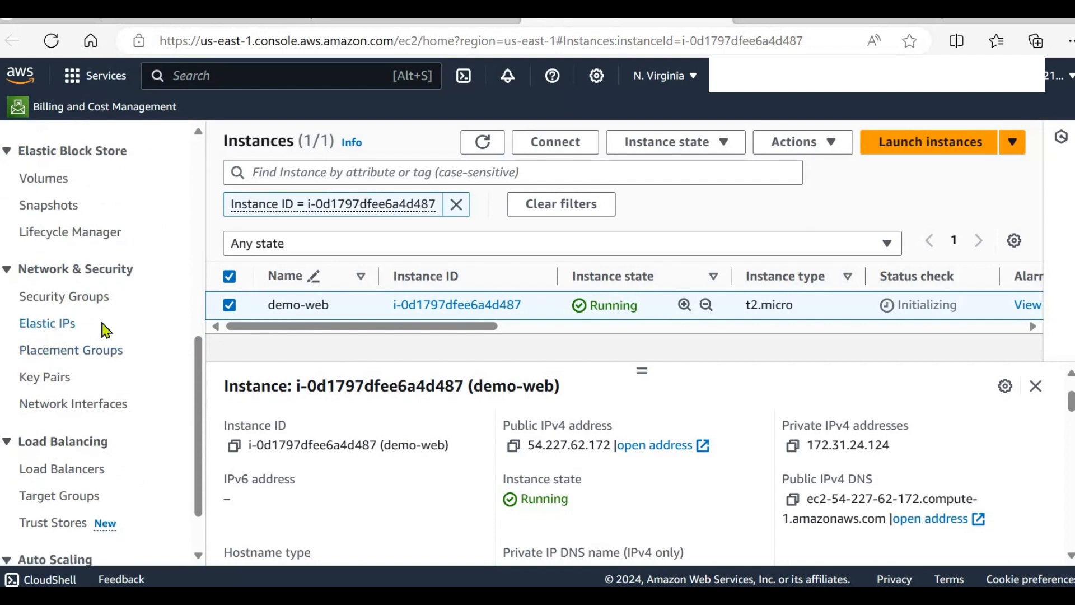
click(39, 326)
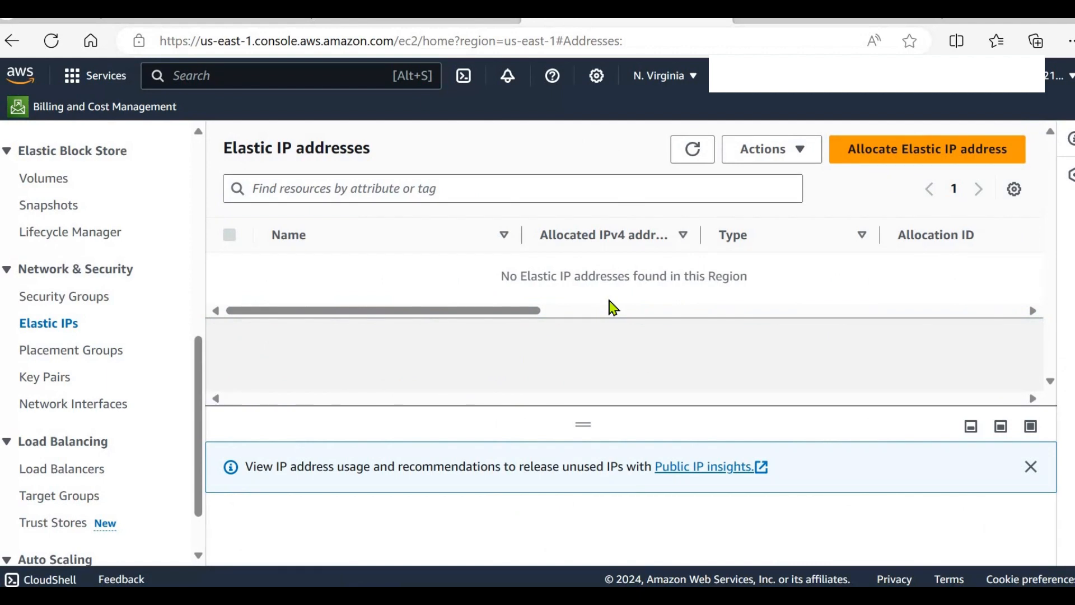
Step: Allocate an Elastic IP address from Amazon's IPv4 pool in us-east-1 with the tag Name set to demo-elastic
click(867, 160)
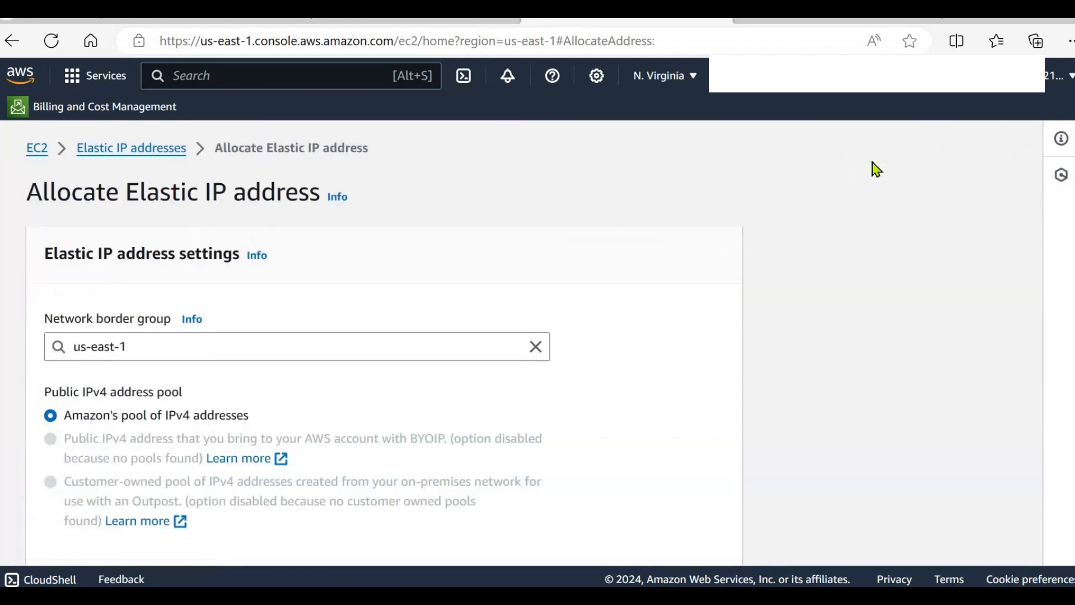
scroll(407, 318, down, 5)
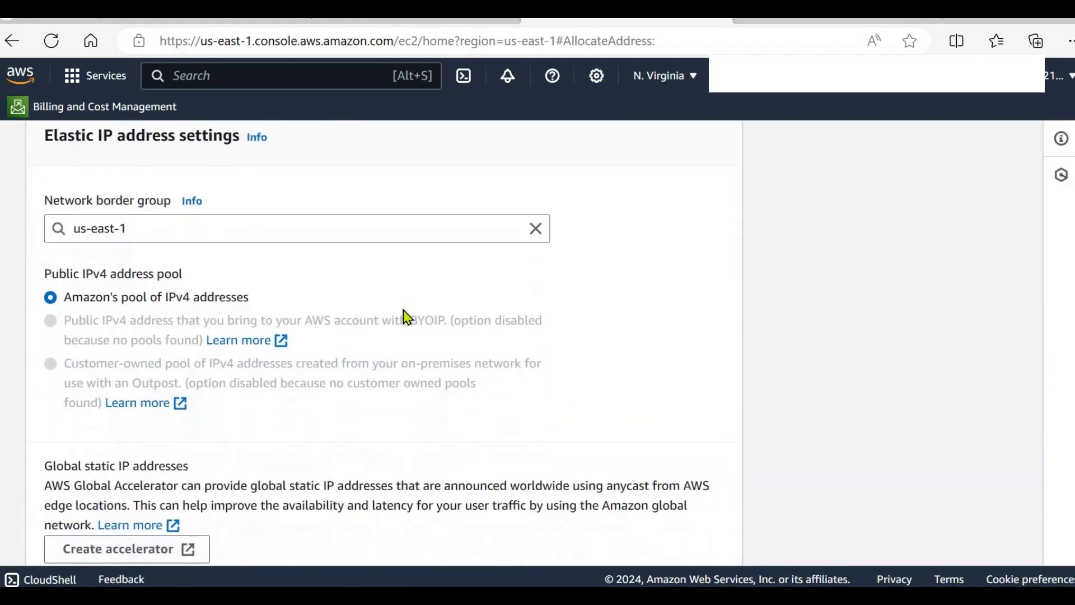
scroll(407, 317, down, 3)
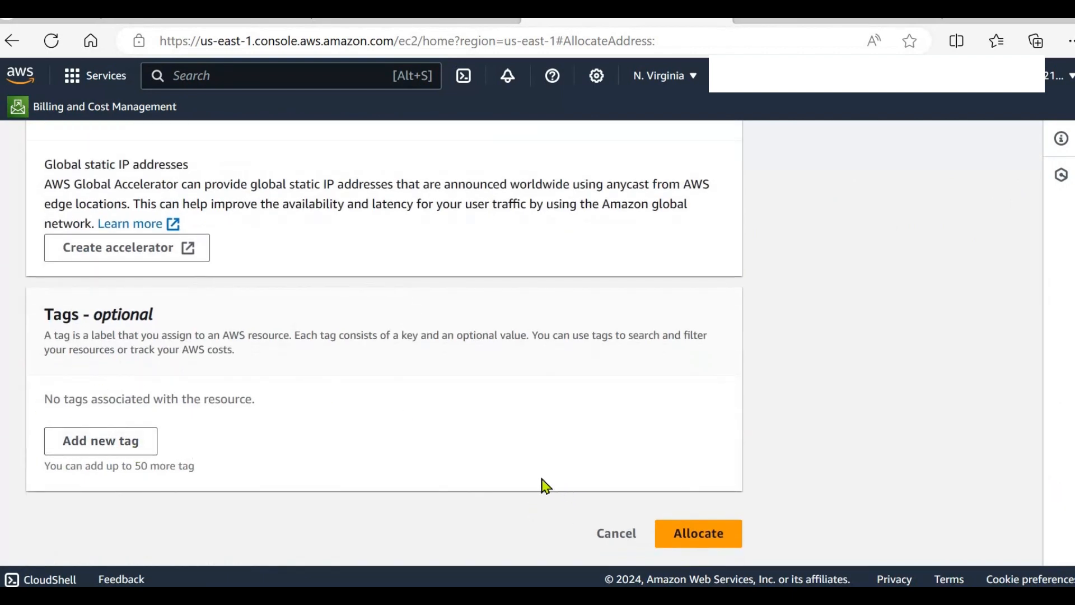
click(122, 450)
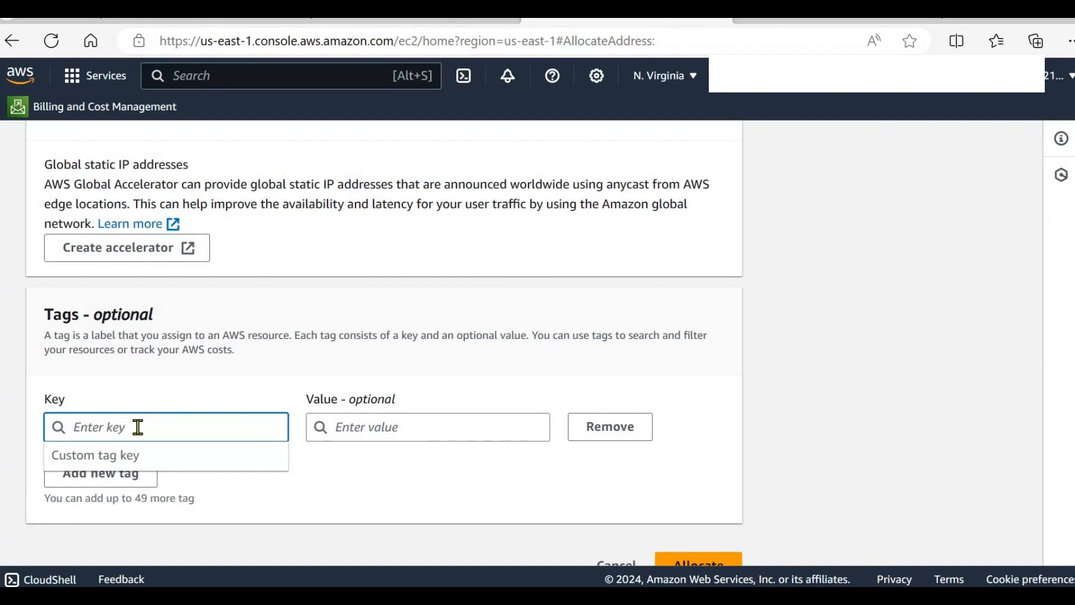
text(NA)
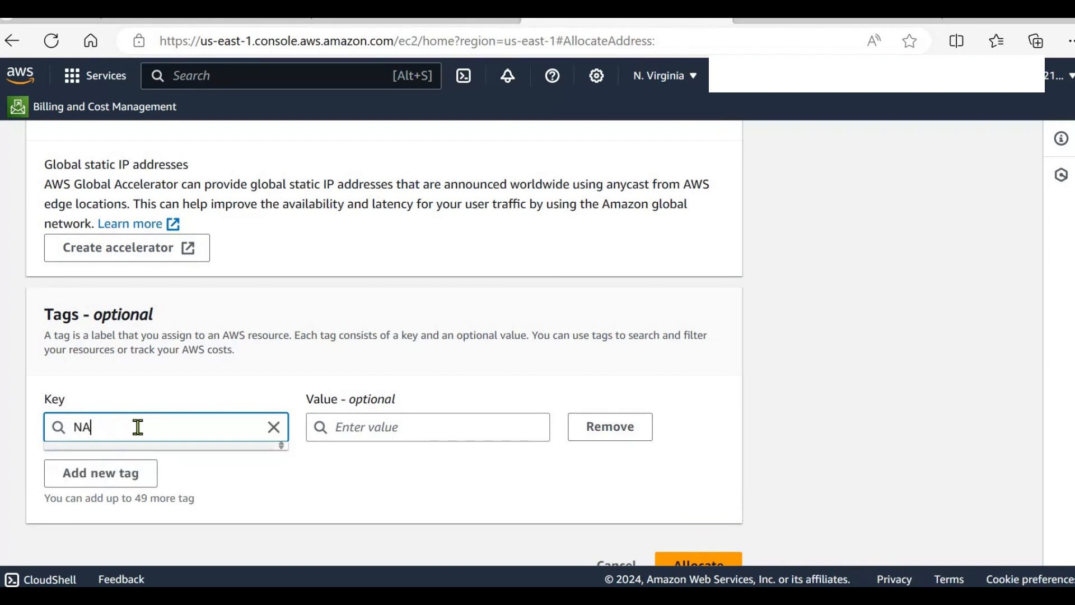
key(BackSpace)
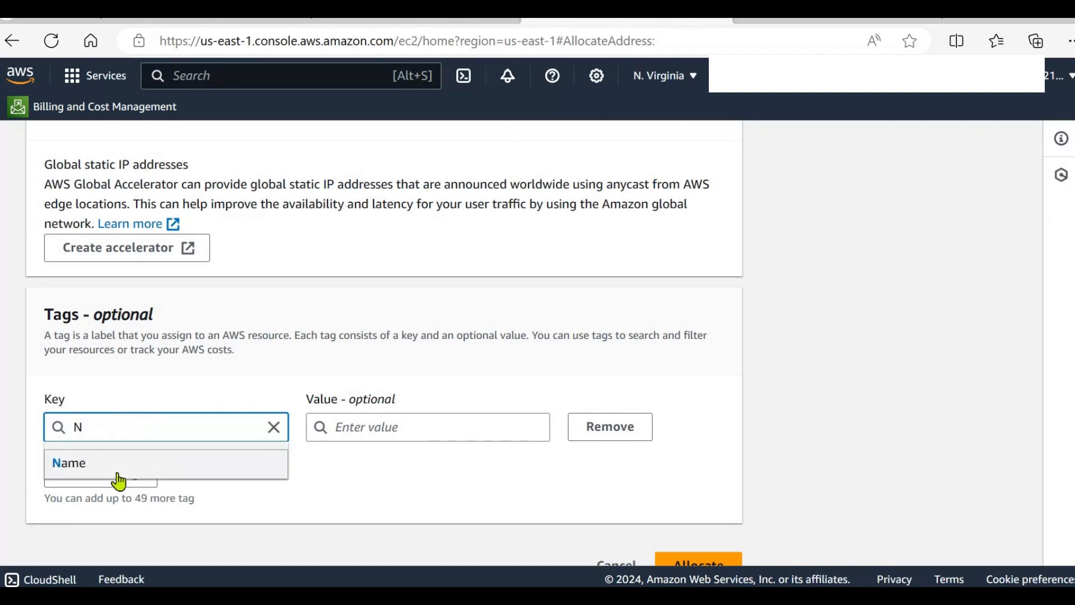
text(ame)
click(359, 427)
text(demo-elastic)
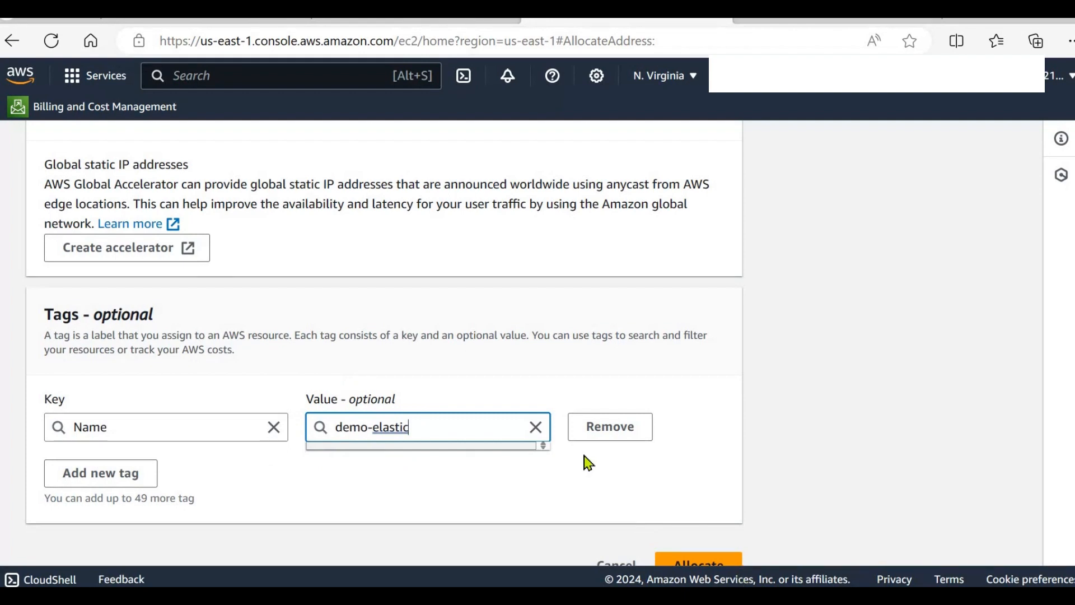
scroll(587, 460, down, 1)
click(684, 535)
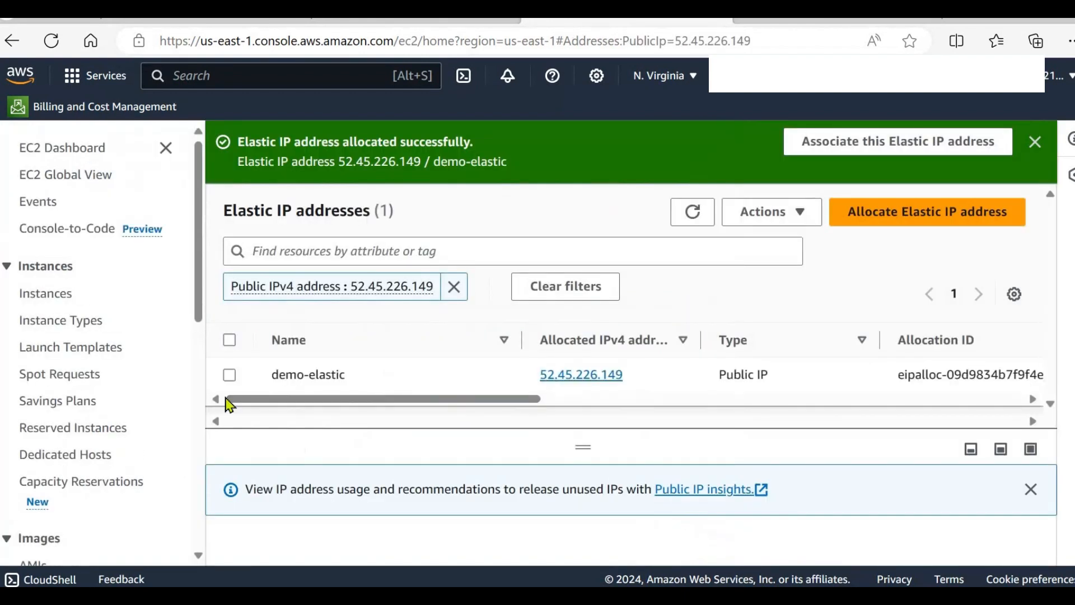
Step: Examine the demo-elastic address's allocation, associated instance and private IP columns
drag(258, 404, 355, 406)
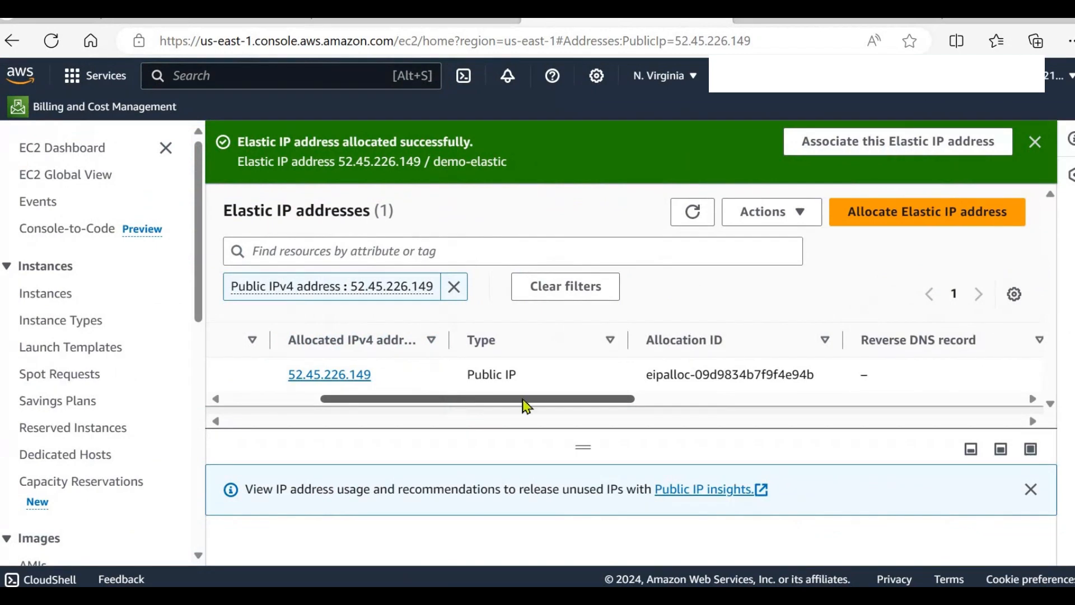
drag(526, 406, 732, 363)
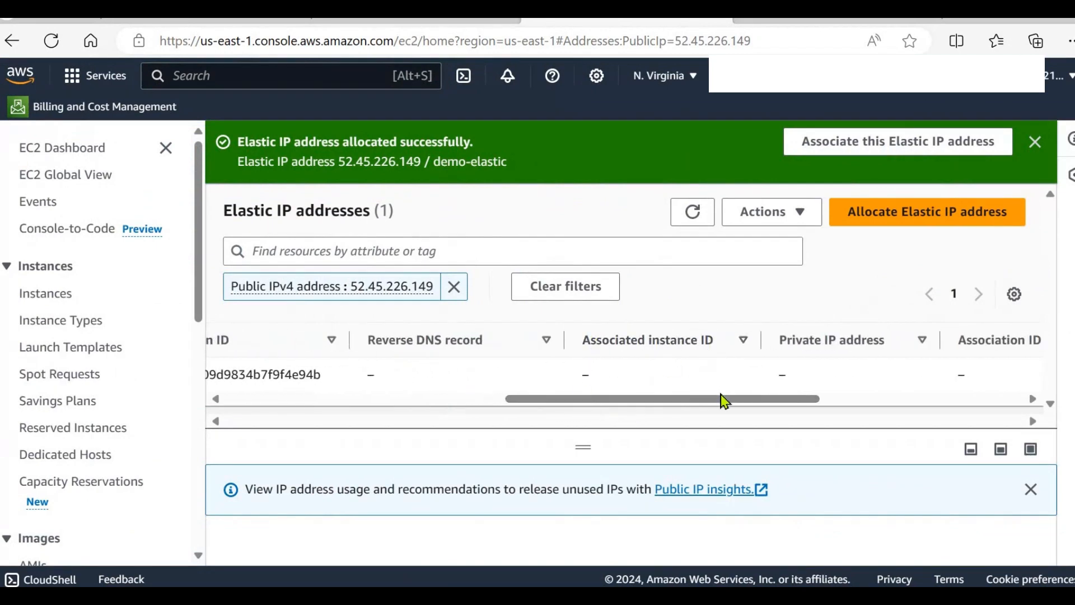
drag(722, 400, 785, 411)
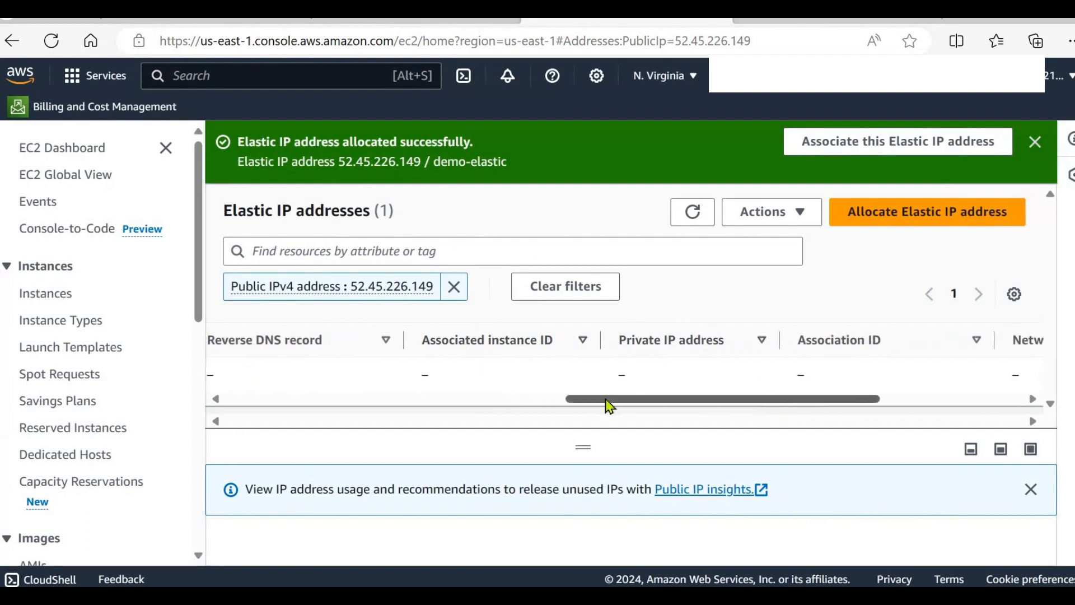
drag(607, 403, 308, 404)
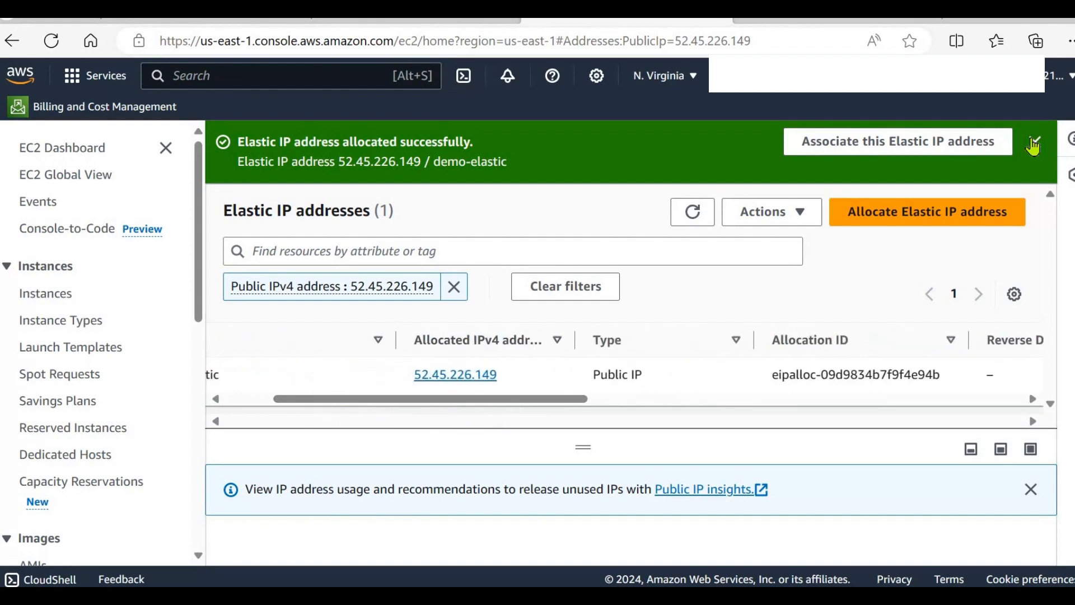
Step: Dismiss the allocation notification and select the demo-elastic address
click(1035, 143)
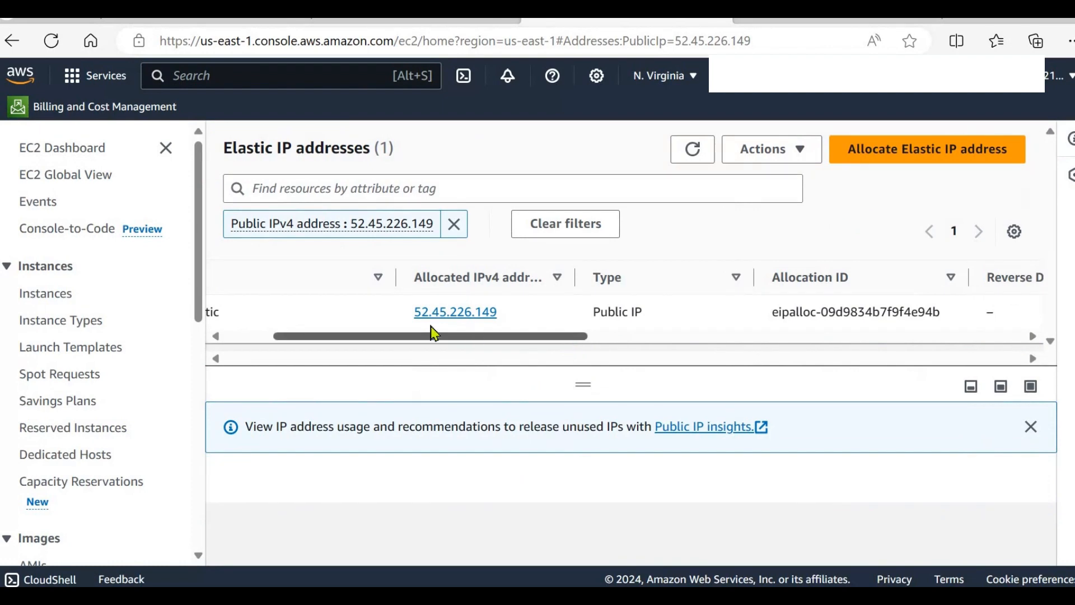
drag(435, 334, 336, 324)
click(229, 312)
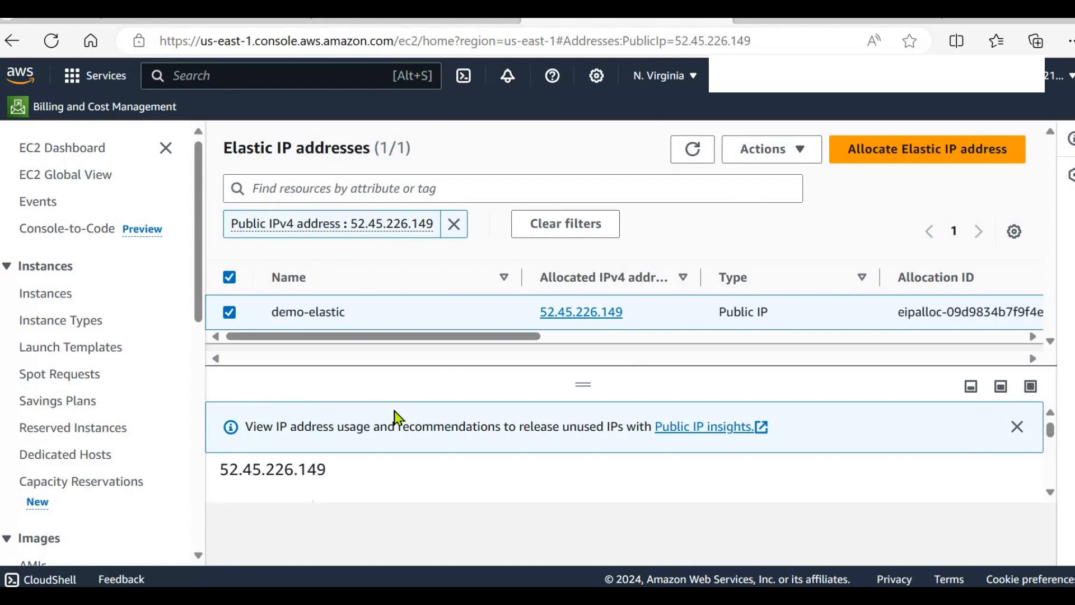
Step: Switch to the Elastic - IP whiteboard, draw a red check mark over Private IP, and return to the EC2 console
click(774, 597)
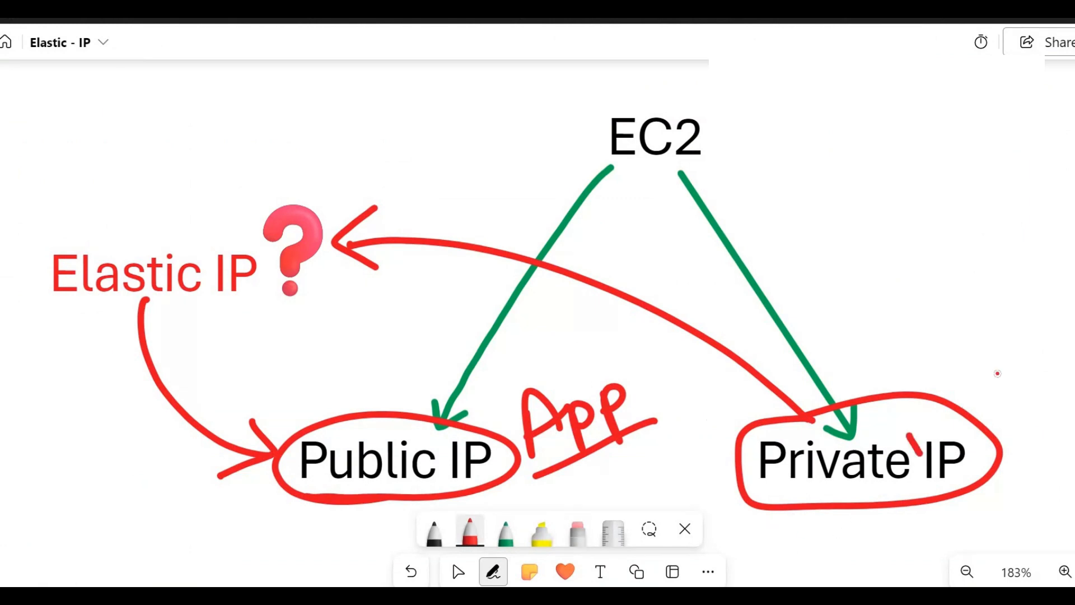
drag(997, 373, 1018, 351)
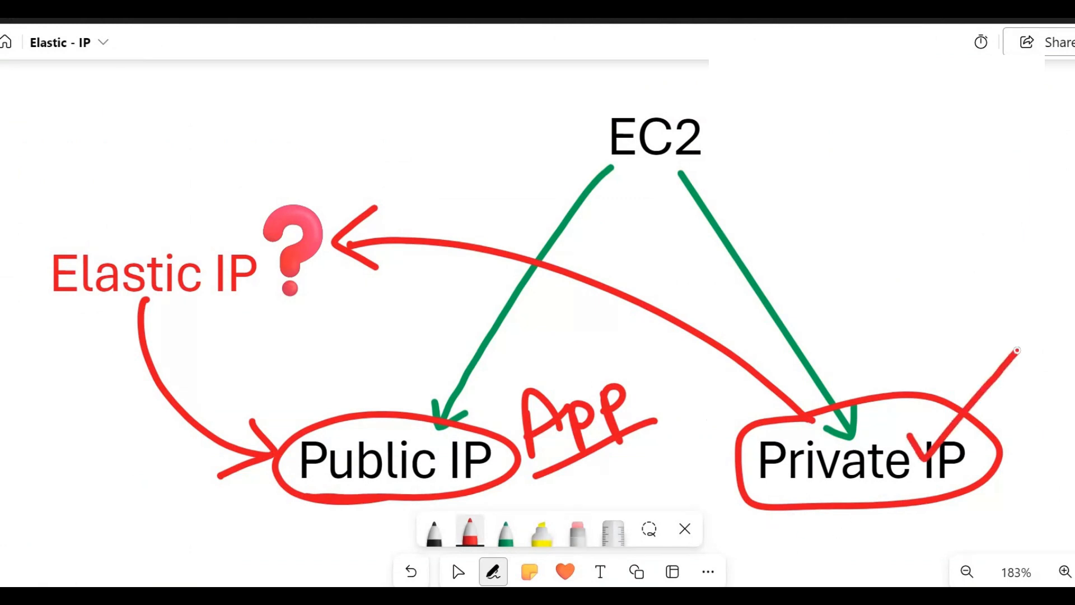
key(alt+Tab)
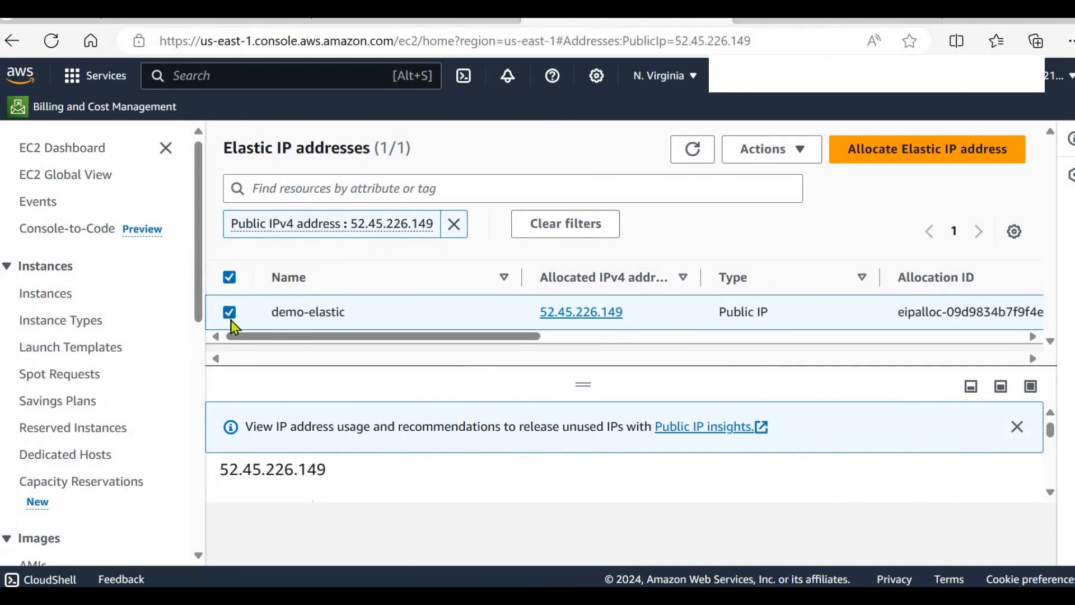
Step: Associate the demo-elastic address with the demo-web instance, using private IP address 172.31.24.124
click(801, 160)
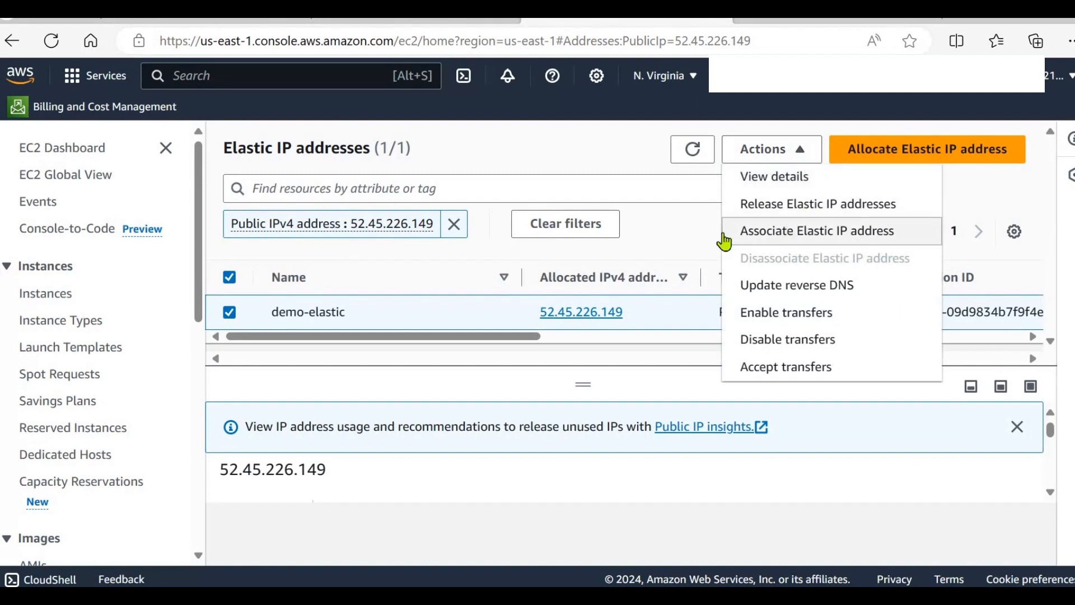
click(821, 243)
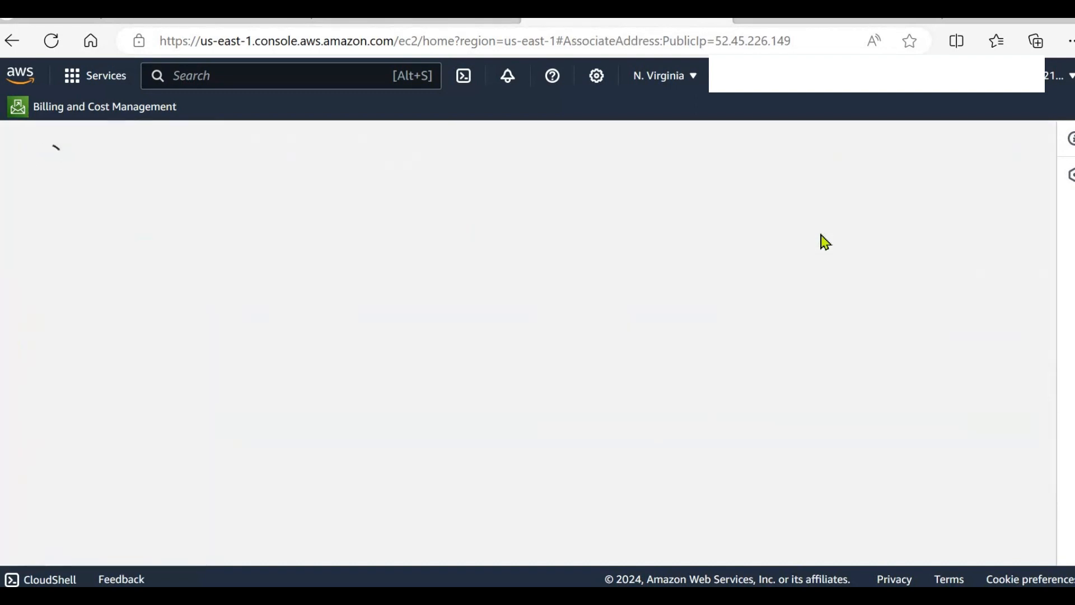
scroll(254, 386, down, 3)
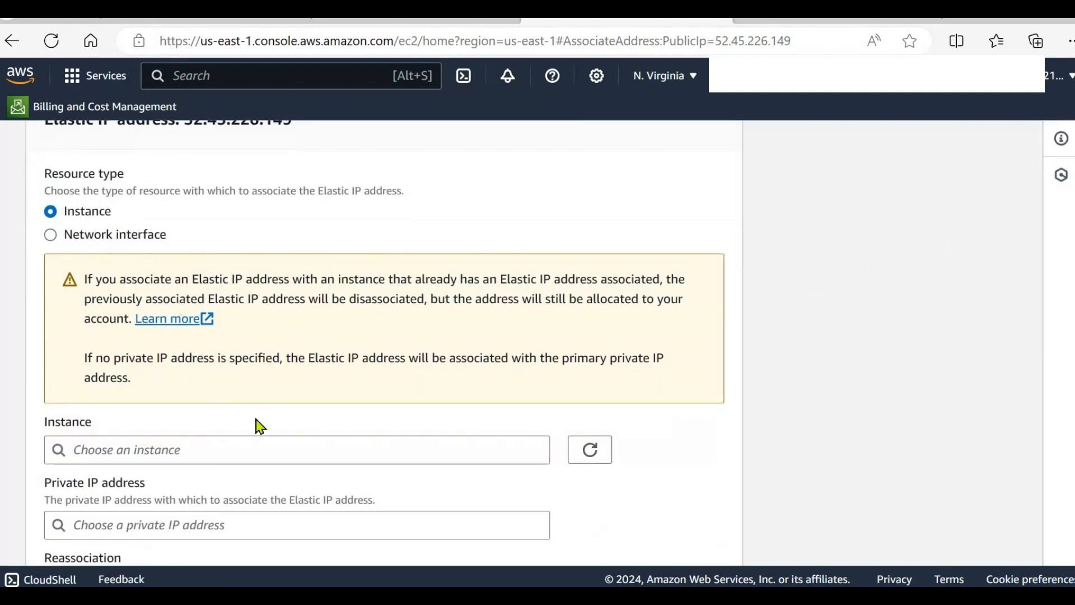
scroll(258, 427, down, 2)
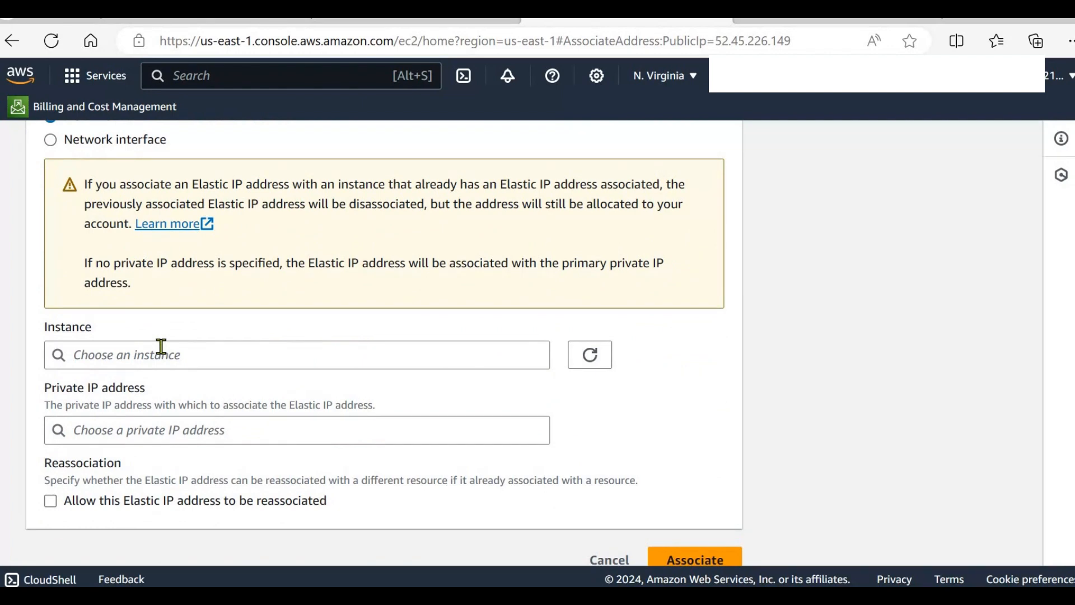
click(162, 348)
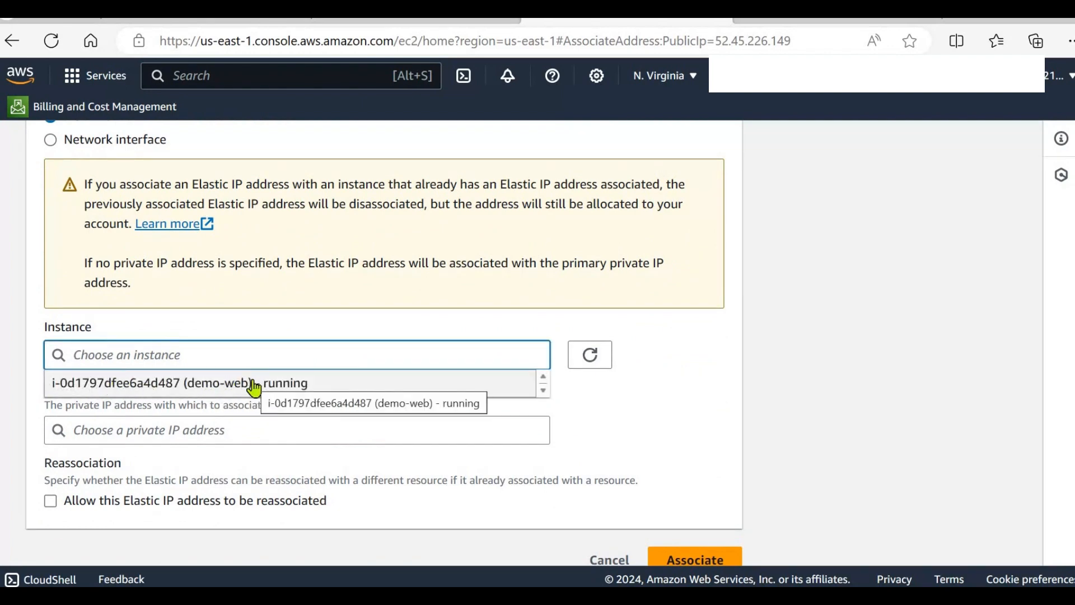
click(298, 392)
click(200, 434)
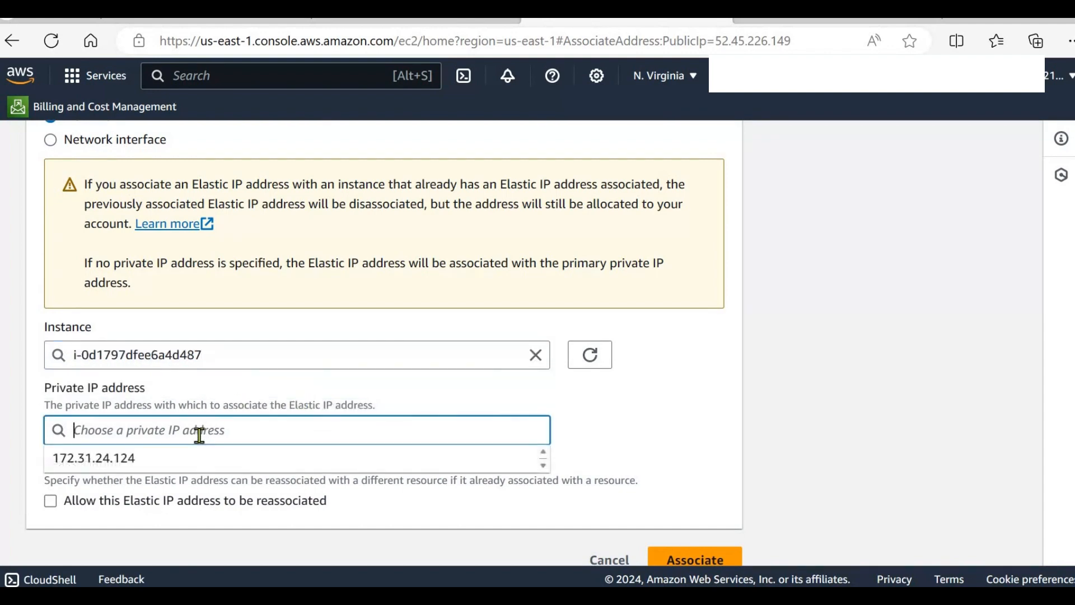
click(133, 464)
scroll(140, 466, down, 1)
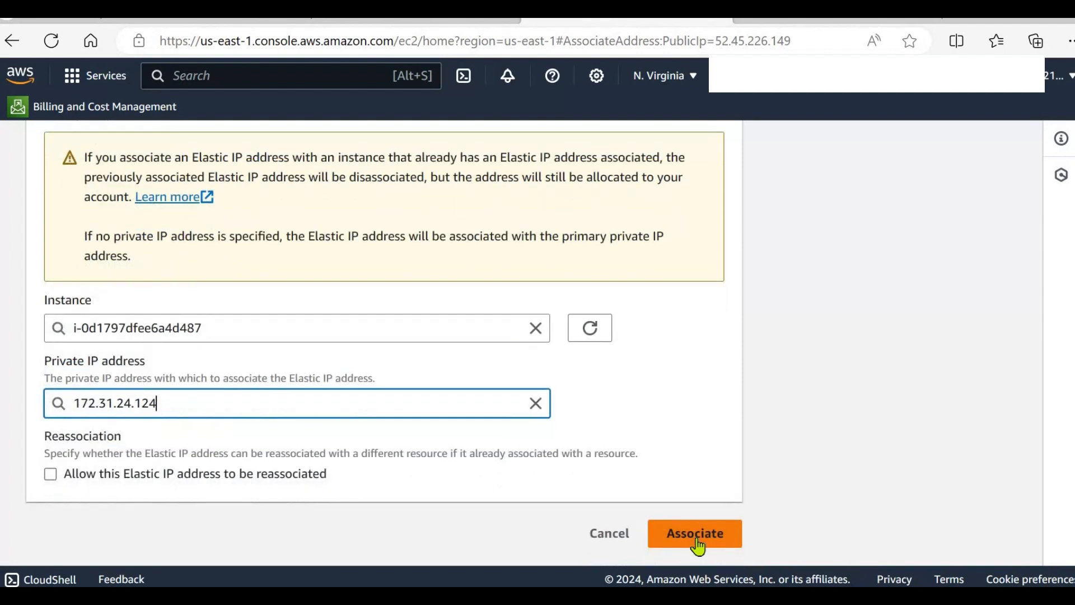
click(697, 543)
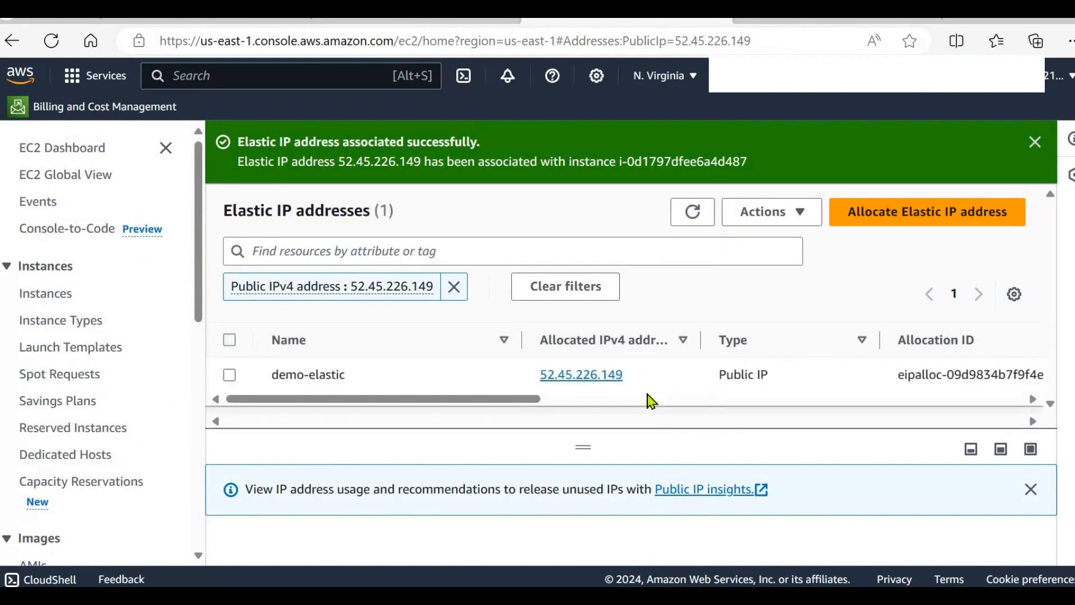
Step: Select the demo-elastic address and check its associated instance ID, private IP address and association ID
click(234, 377)
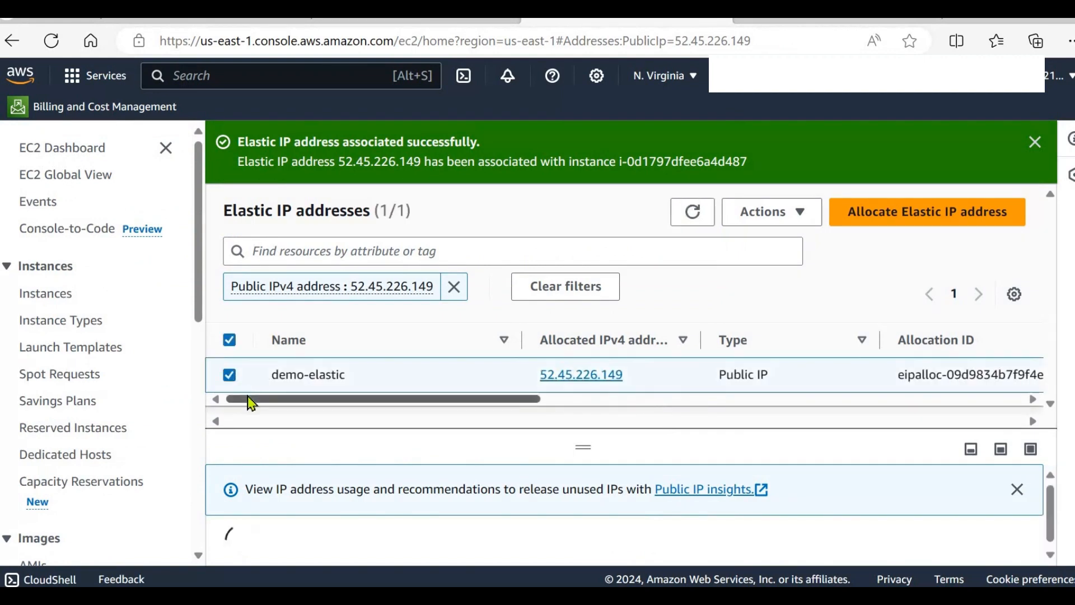
drag(252, 403, 583, 448)
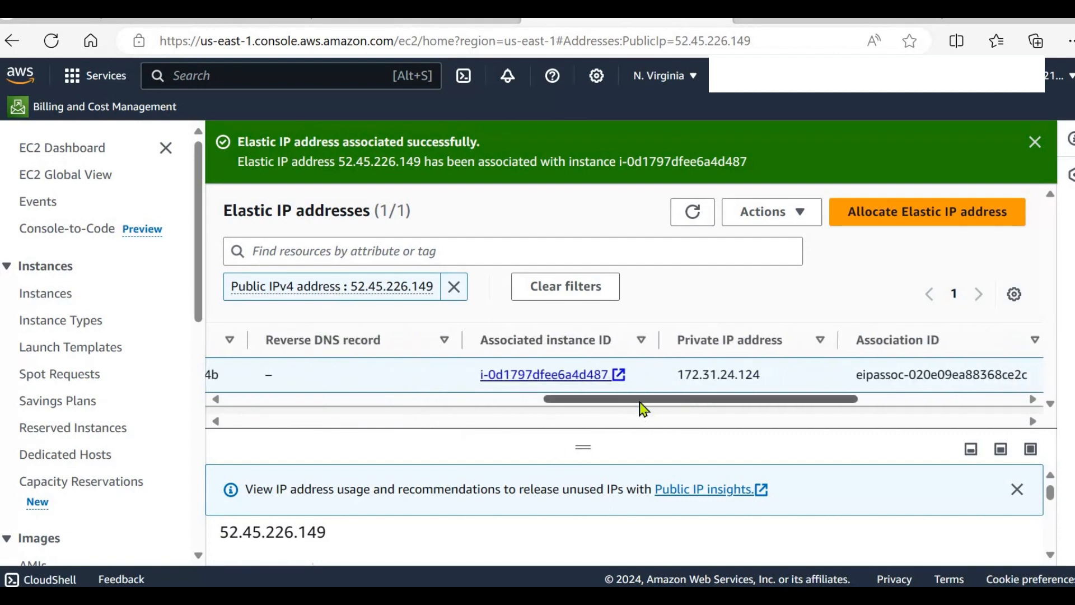
scroll(642, 405, right, 3)
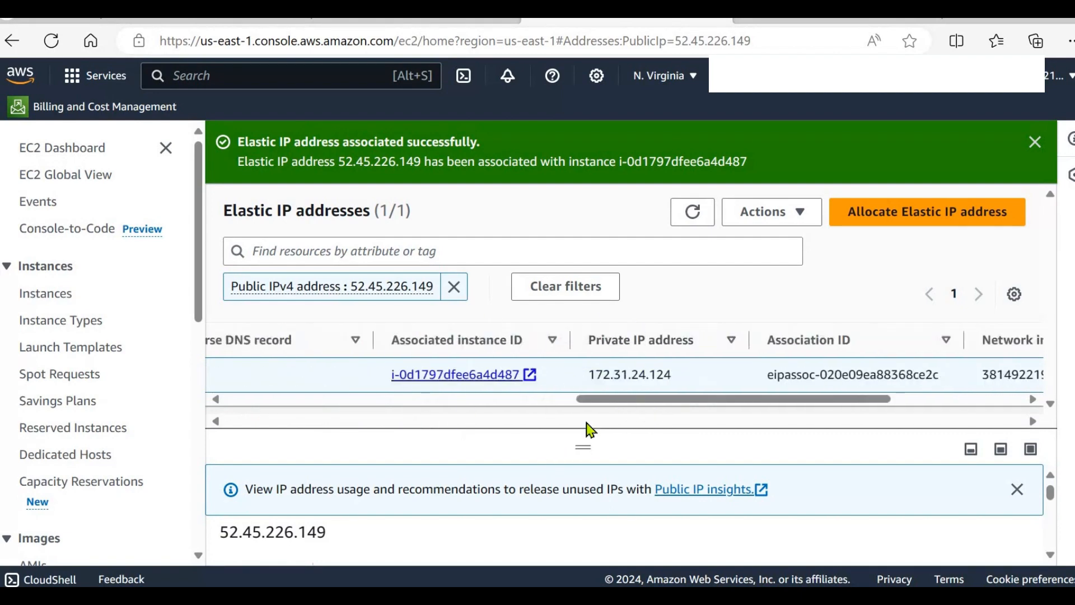
scroll(616, 408, left, 5)
scroll(616, 408, right, 2)
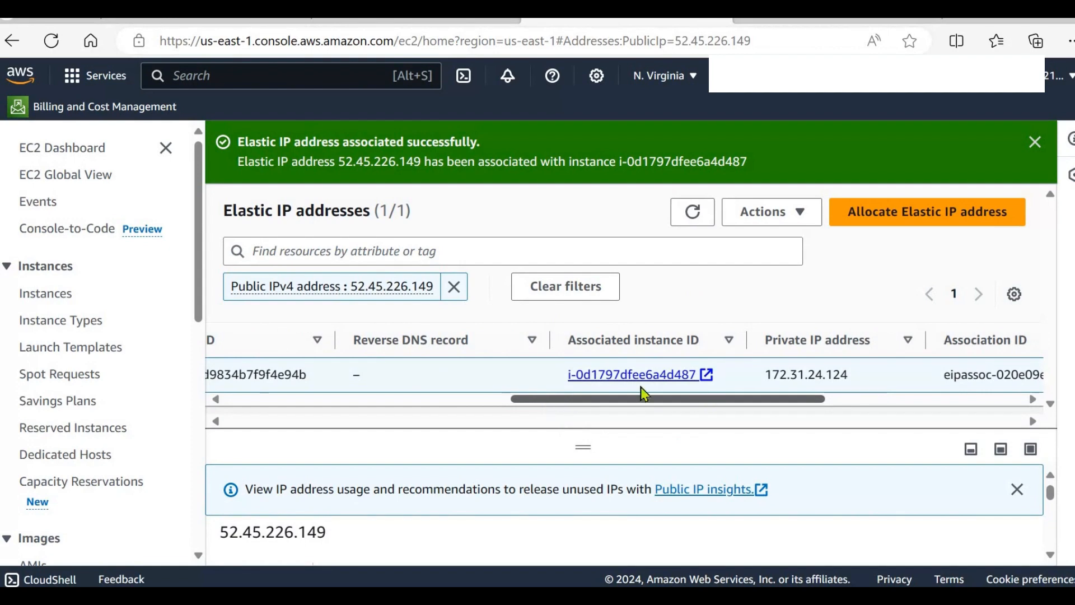
drag(627, 402, 686, 403)
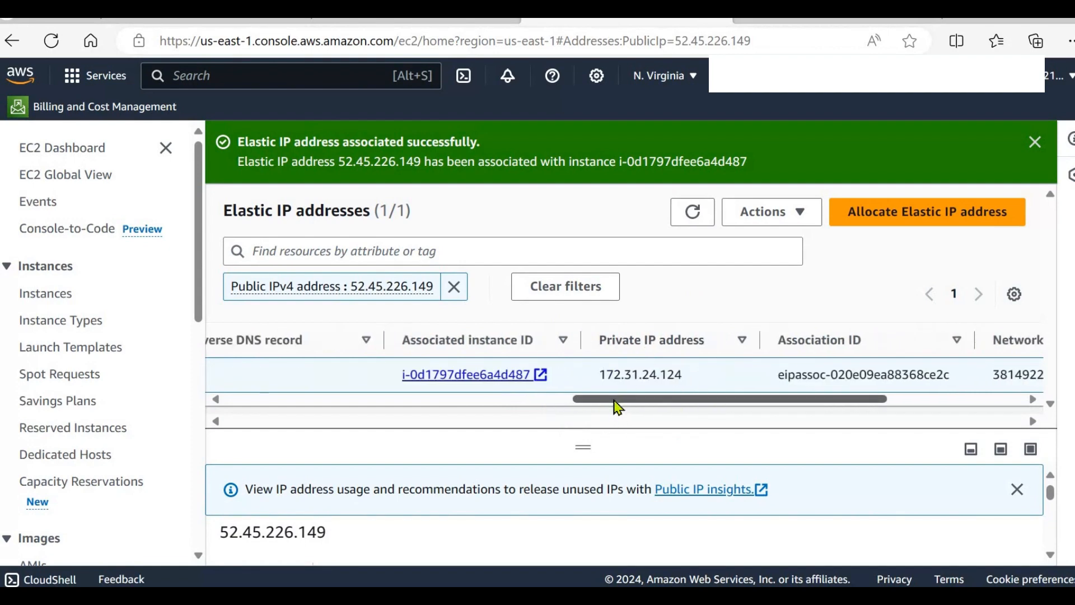
drag(614, 403, 230, 402)
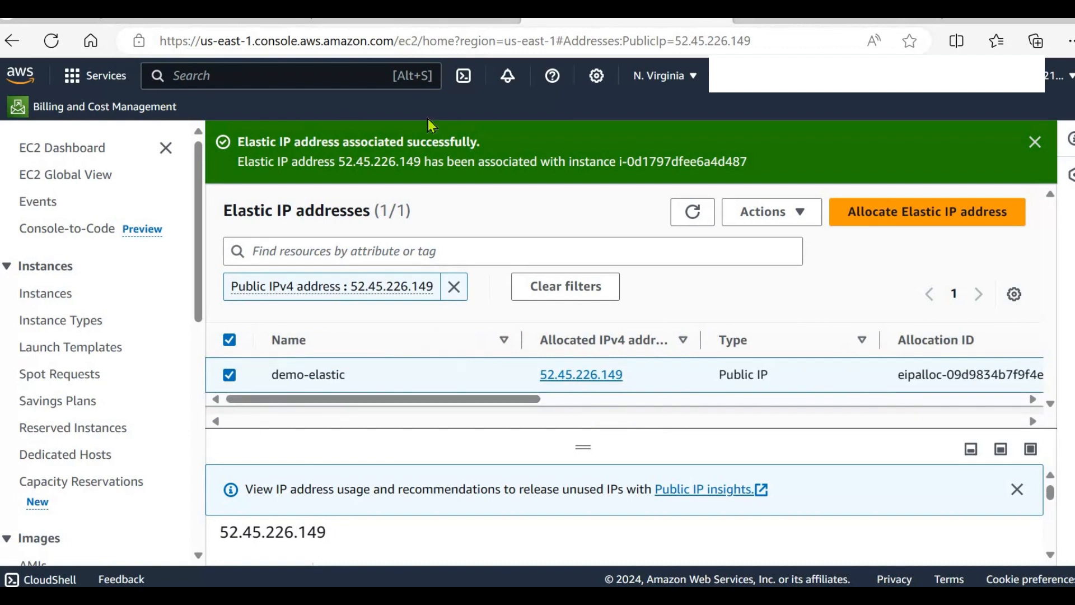
Step: Open the Instances list, select demo-web, and enlarge its details pane to show the instance summary
click(374, 19)
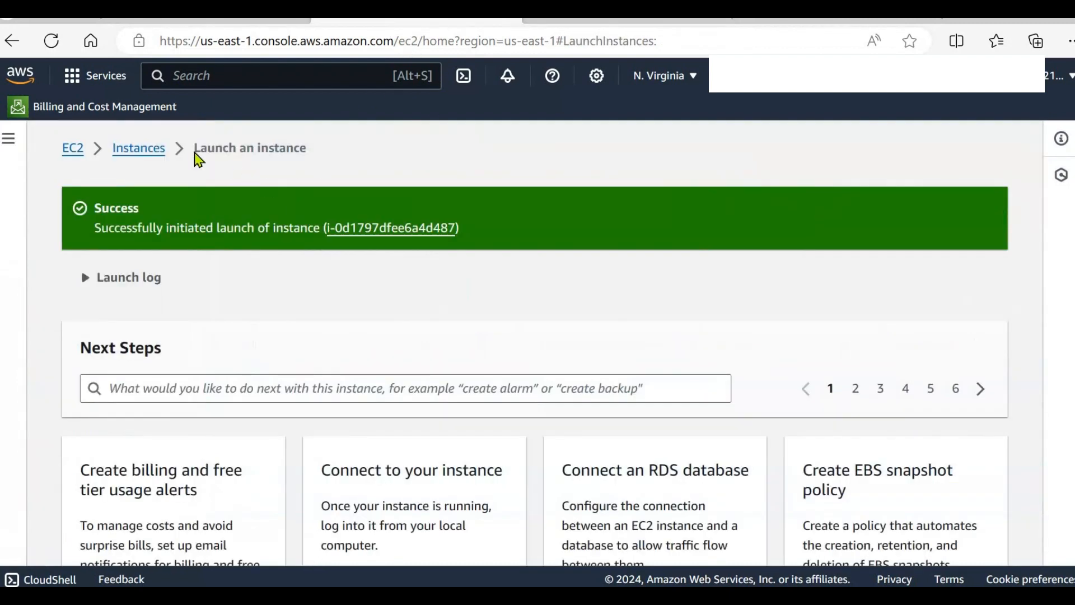
click(164, 152)
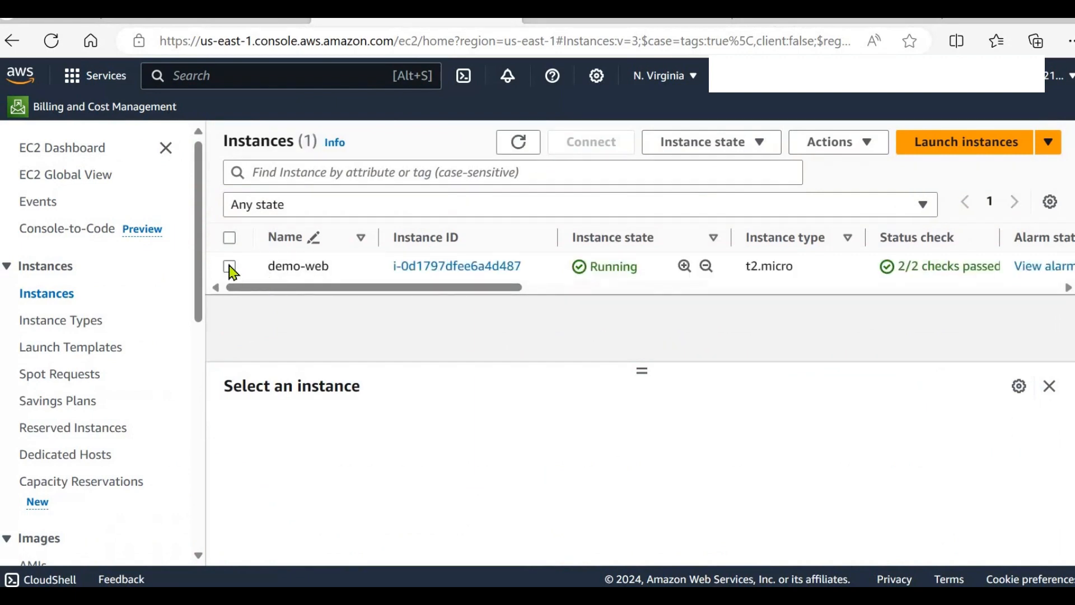
click(229, 267)
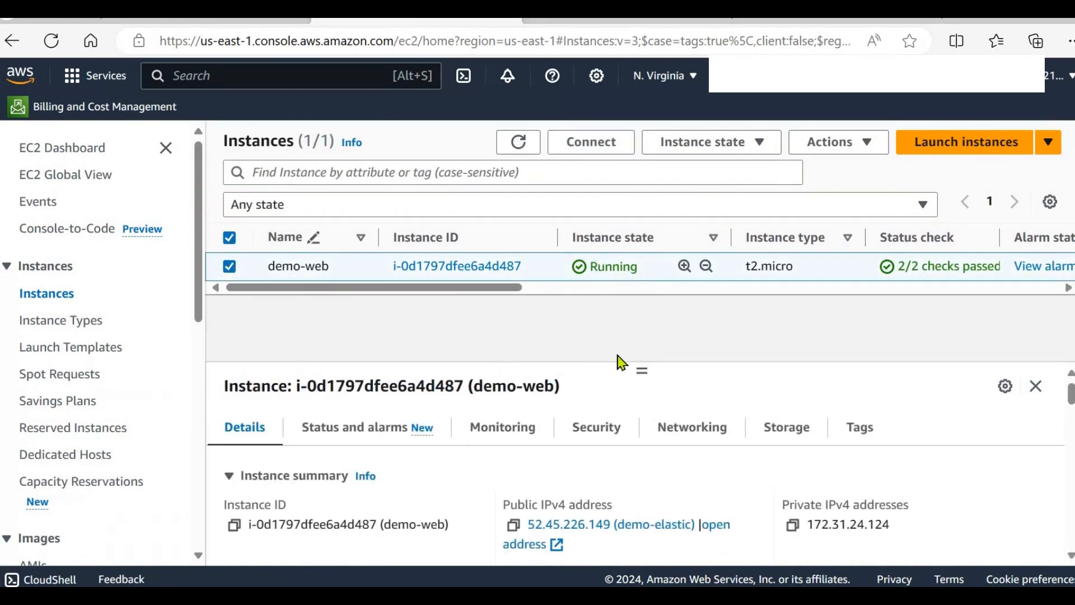
scroll(619, 358, down, 1)
scroll(619, 358, up, 1)
scroll(681, 509, down, 2)
scroll(681, 509, up, 1)
drag(641, 370, 633, 303)
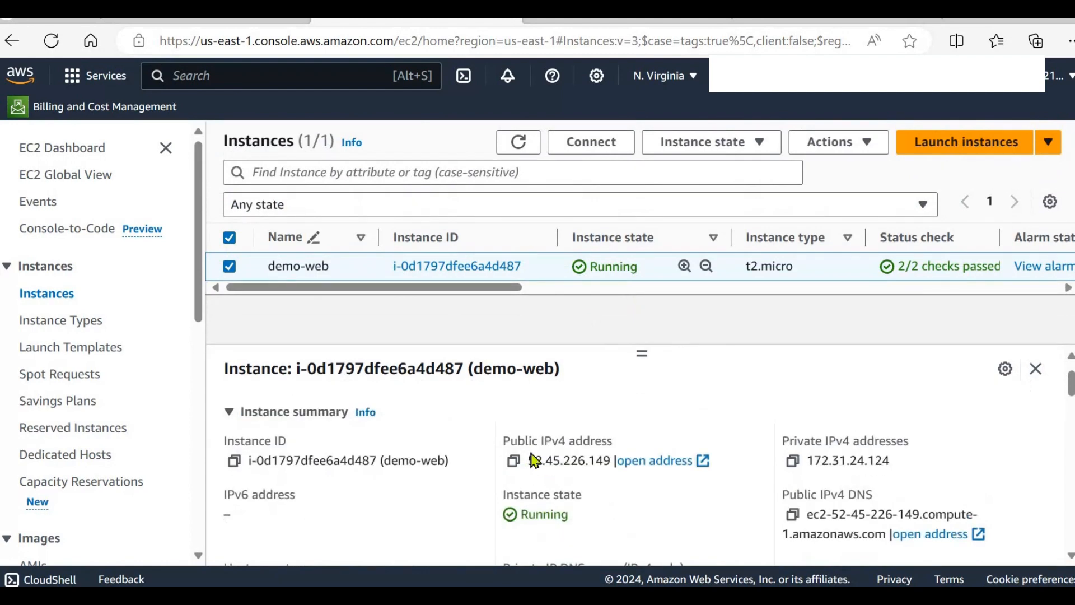
Step: Refresh the instance list and check demo-web's public IPv4 address in the instance summary
click(518, 147)
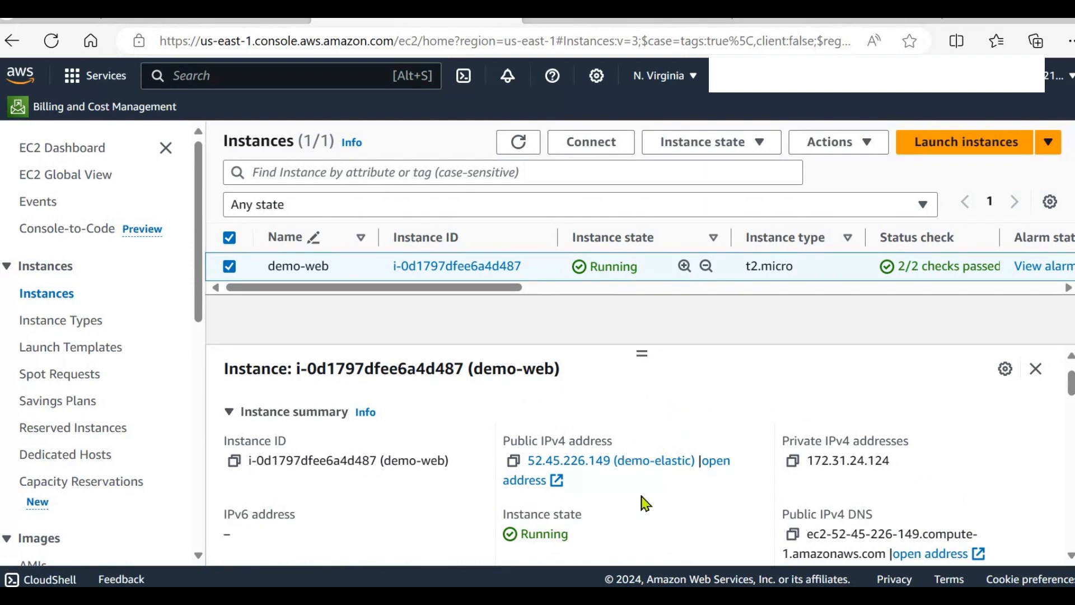
scroll(645, 503, down, 1)
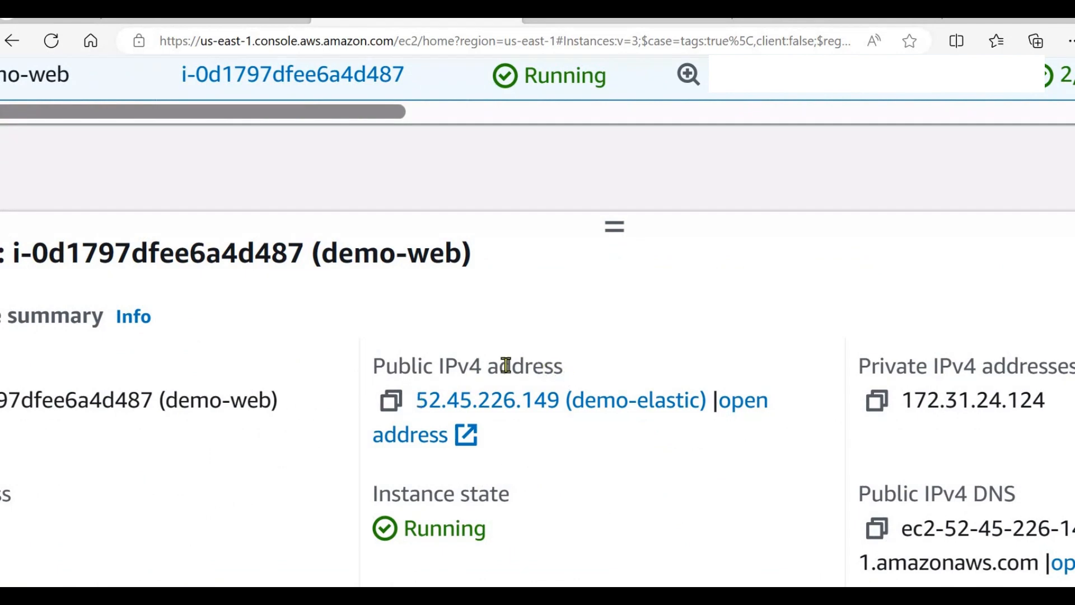
drag(506, 365, 371, 365)
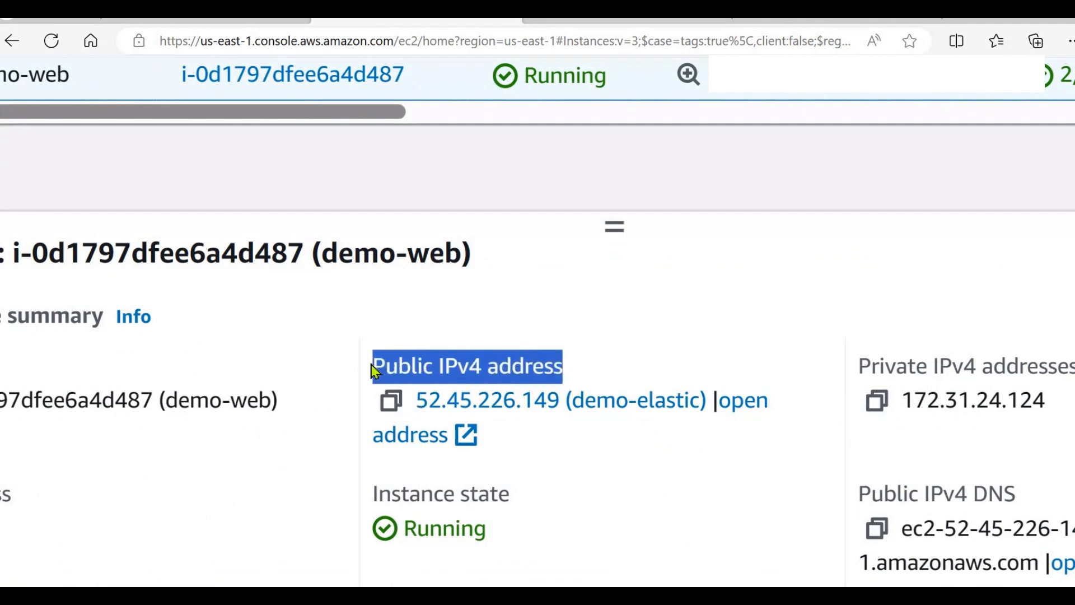
click(617, 480)
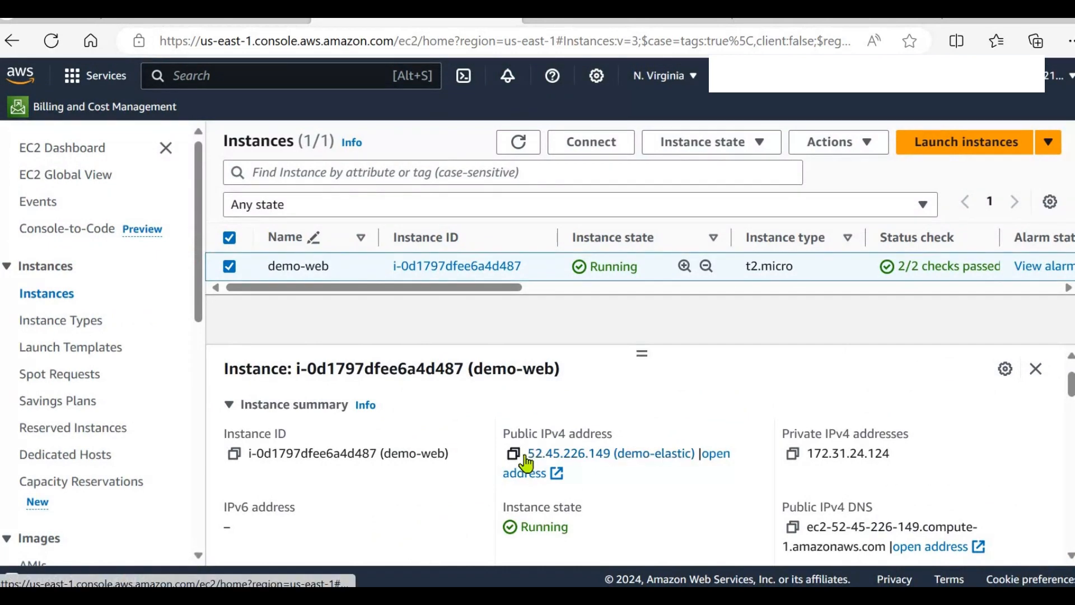
Step: Copy demo-web's public IPv4 address and load 52.45.226.149 in the browser tab holding the demo web page
drag(527, 455, 606, 456)
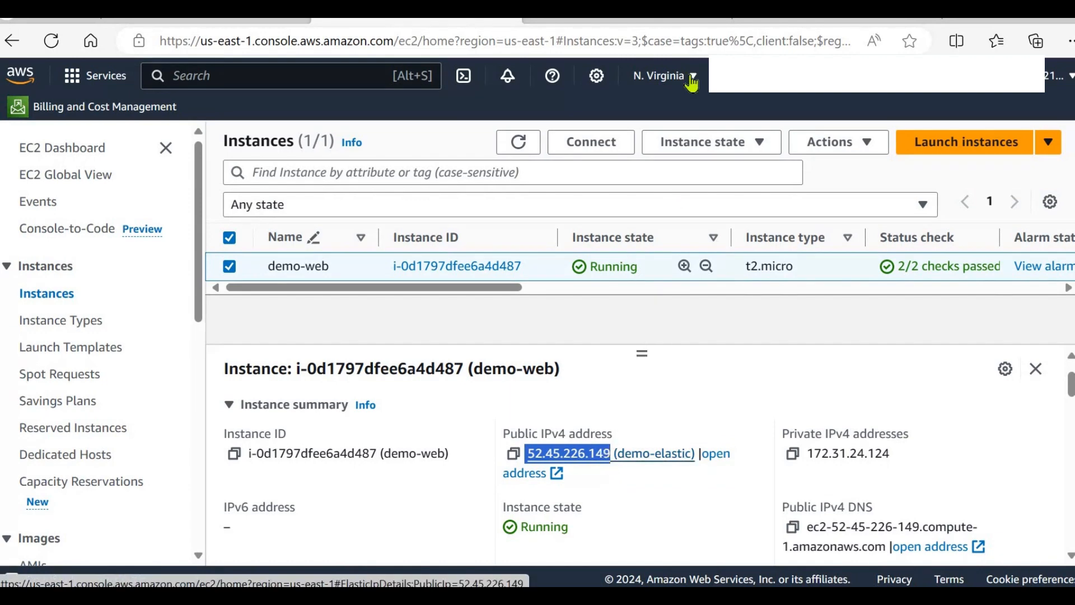
click(837, 20)
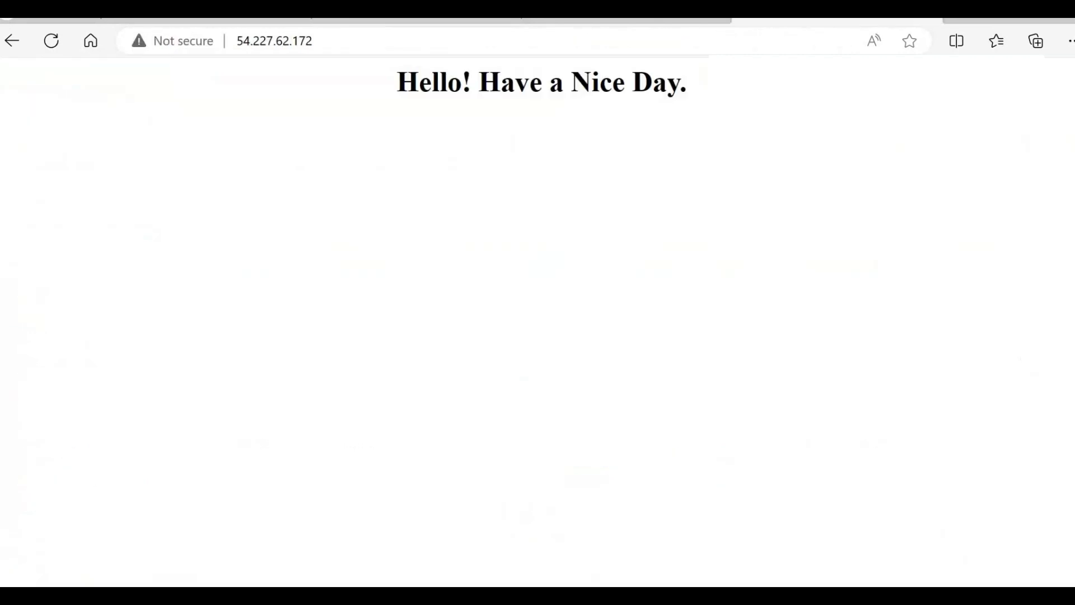
click(329, 39)
text(52.45.226.149)
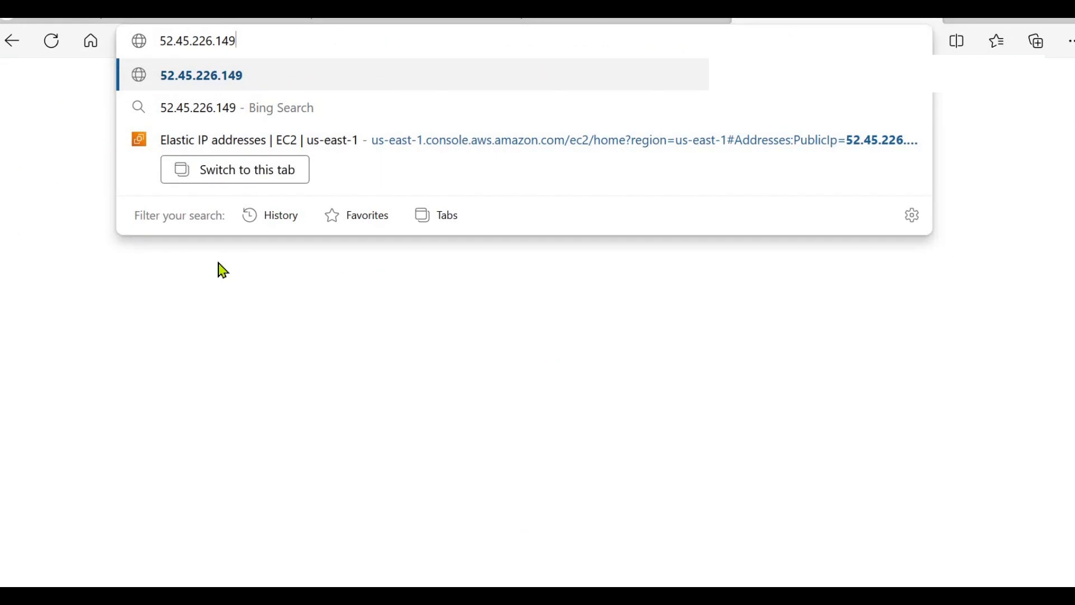
key(Return)
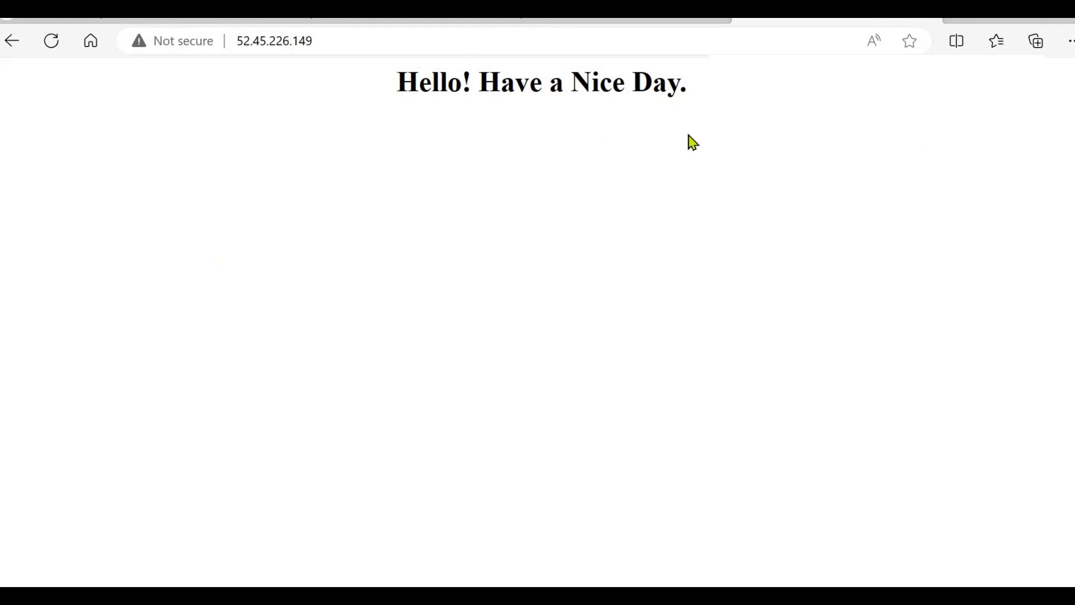
Step: Compare the allocated demo-elastic address with the web page's address, and return to the Instances list
click(627, 19)
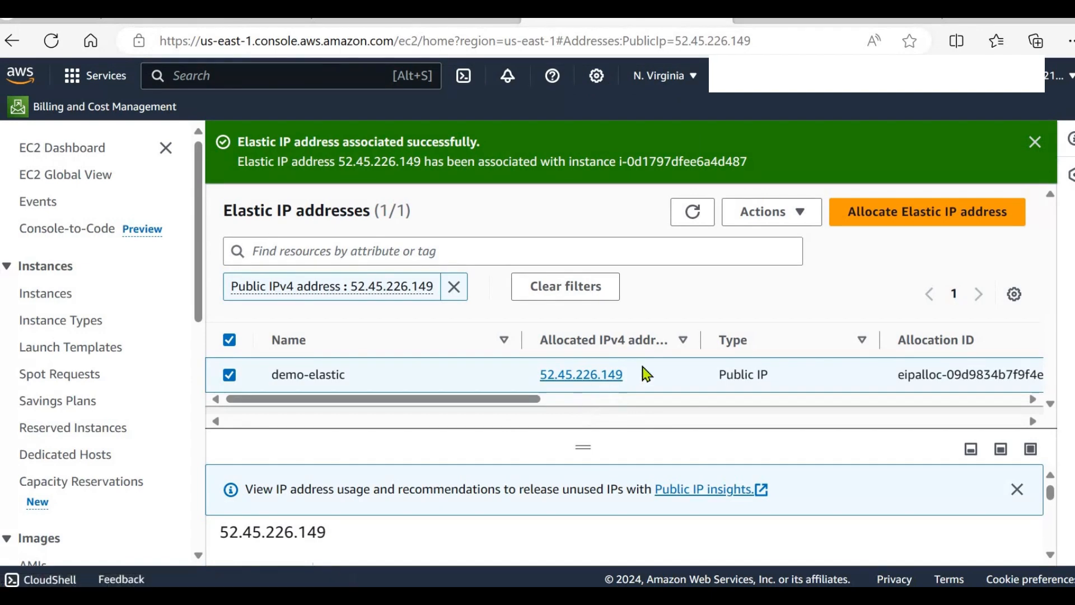
click(838, 20)
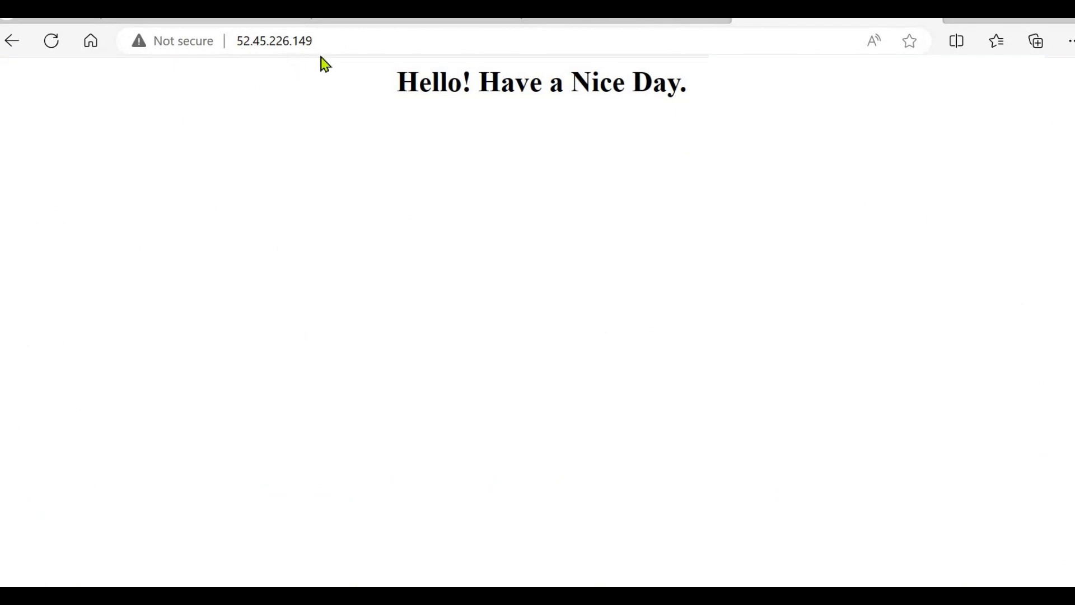
key(ctrl+Tab)
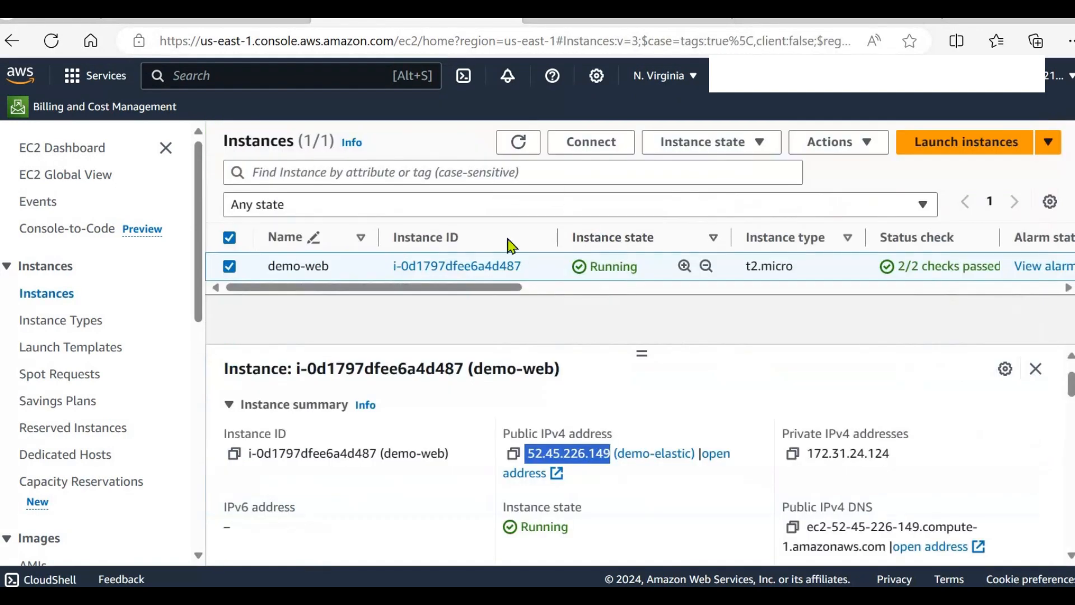
Step: Stop the demo-web instance, reselect it, and refresh the instance list
click(229, 267)
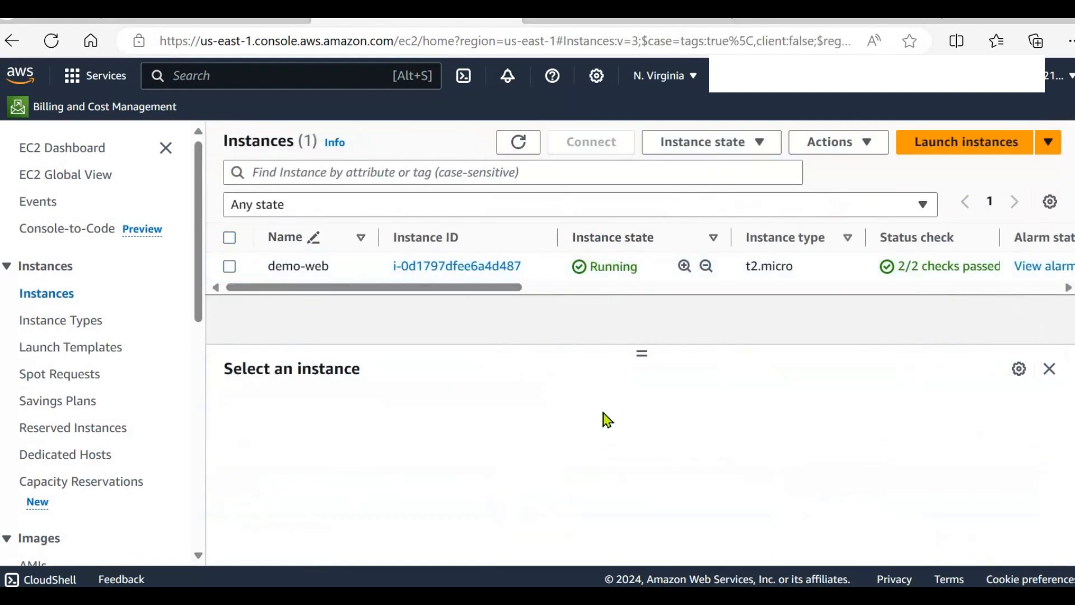
click(229, 267)
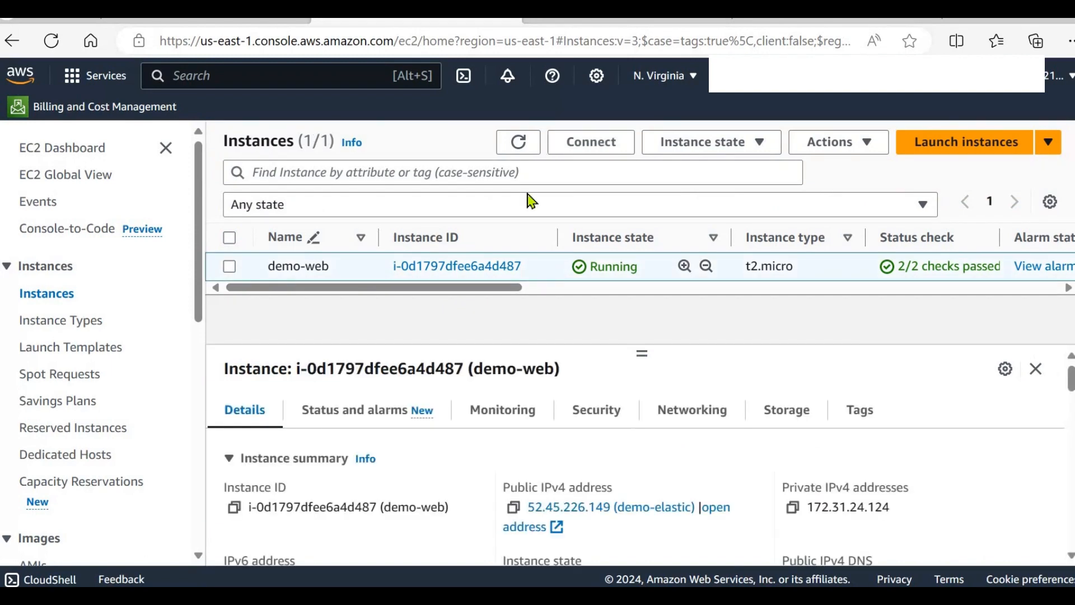
click(752, 147)
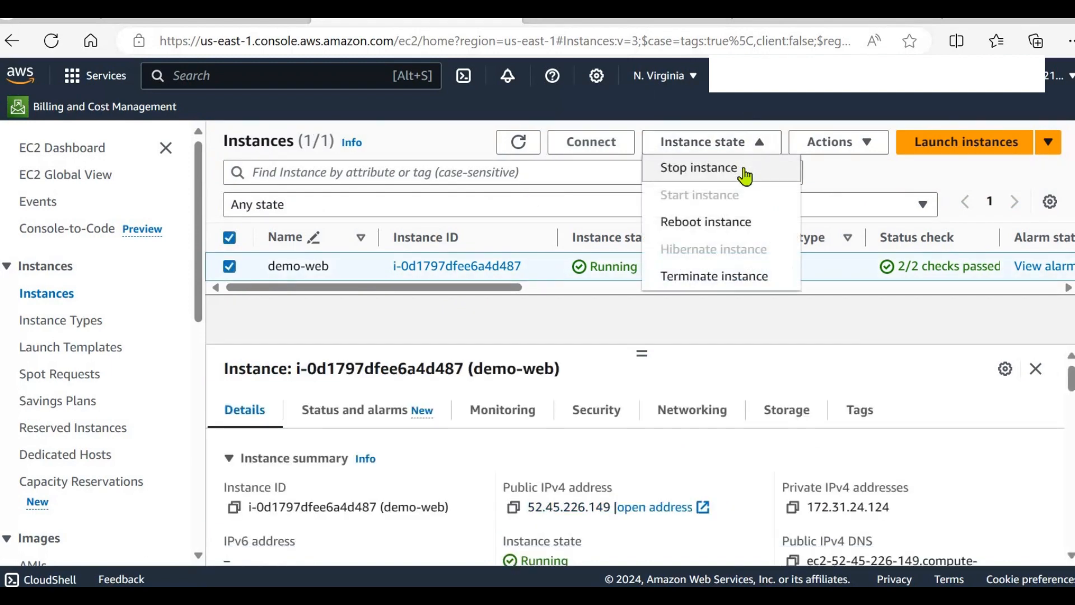
click(744, 175)
click(861, 475)
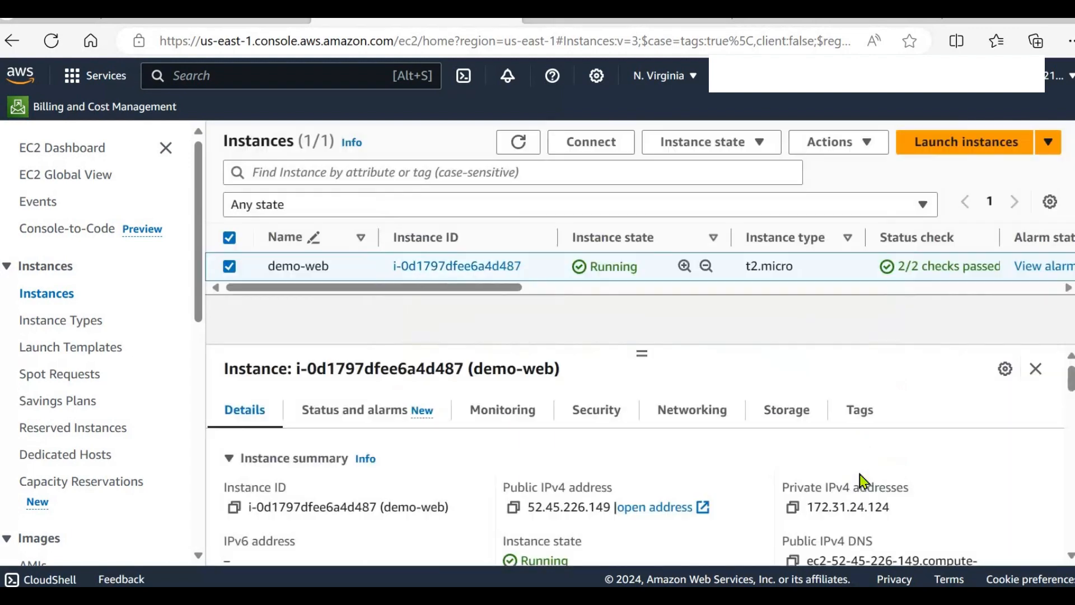
click(229, 267)
click(229, 267)
click(518, 143)
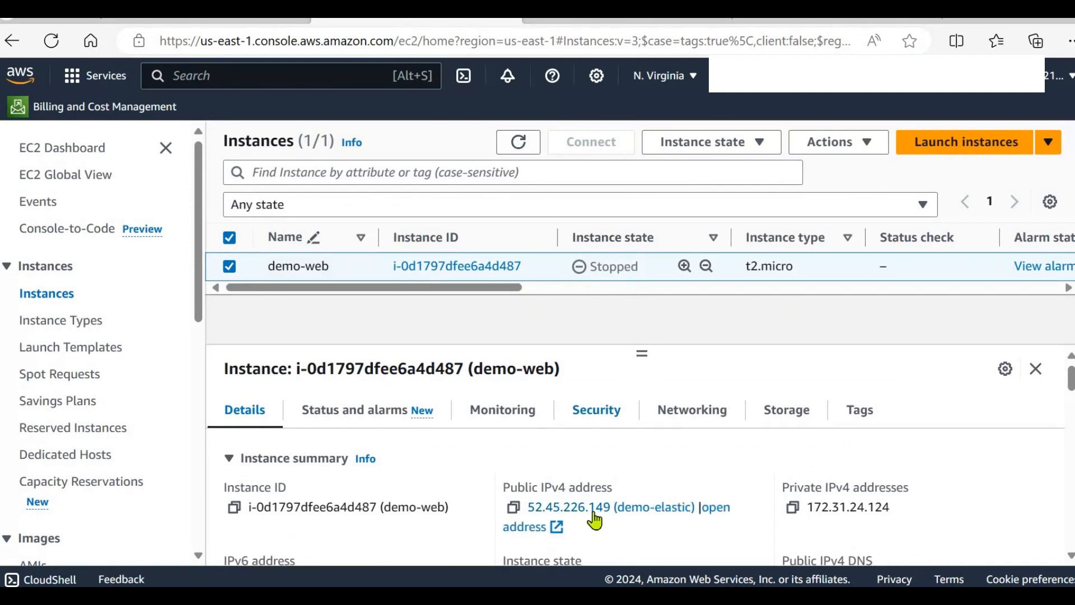
Step: Check the stopped demo-web instance's public IPv4 address and start the instance again
scroll(653, 512, down, 1)
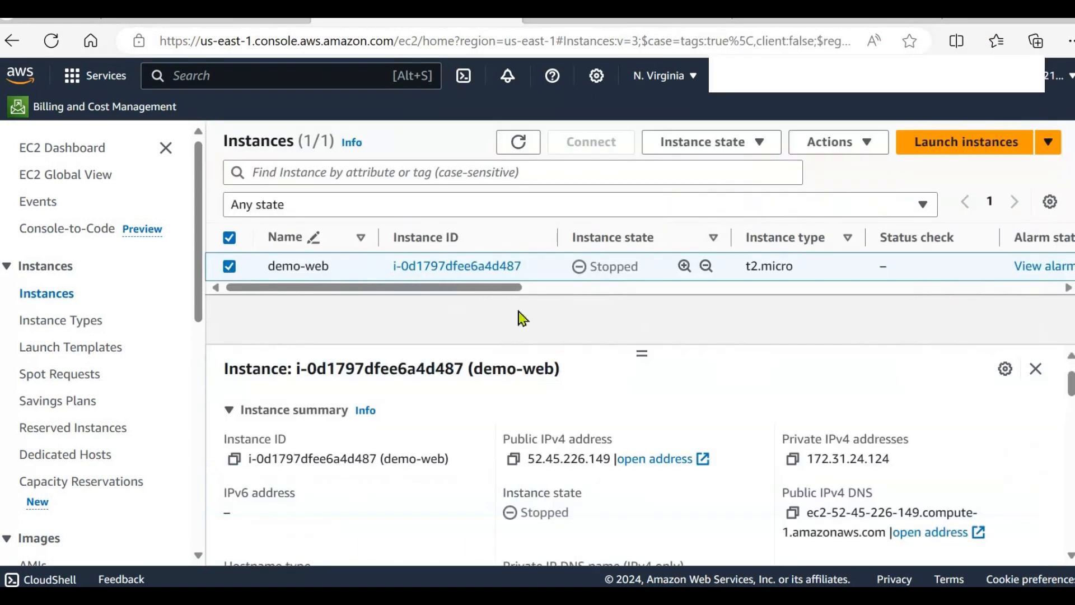
scroll(511, 464, down, 1)
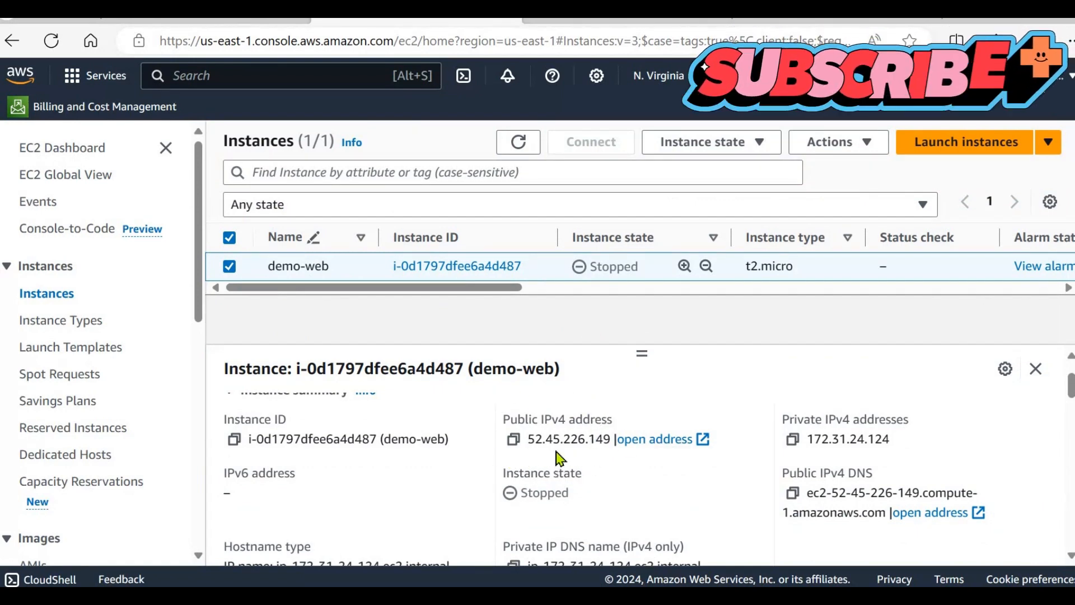
click(756, 149)
click(727, 196)
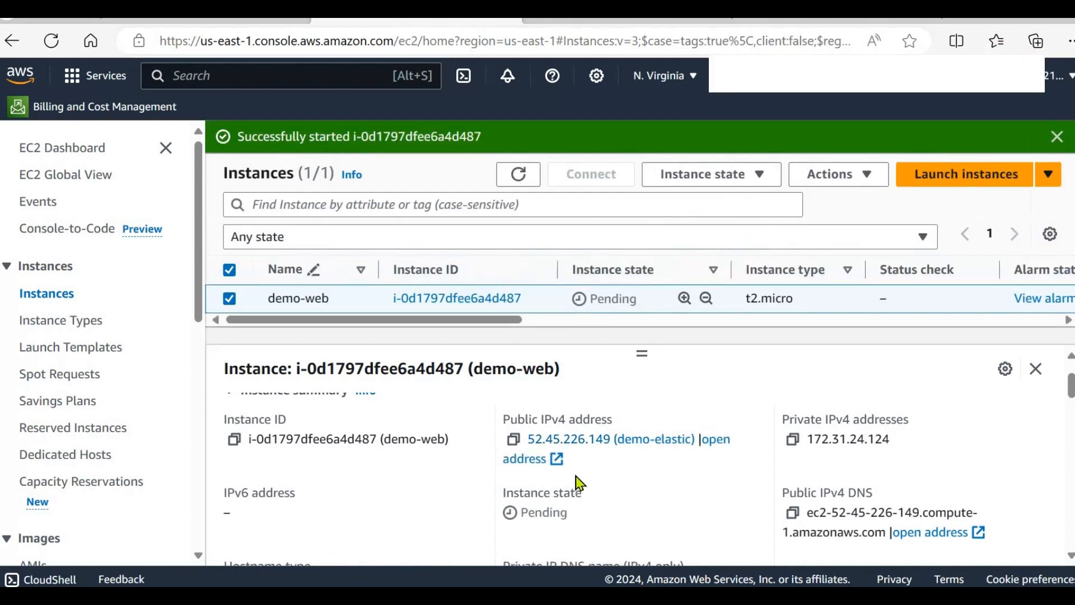